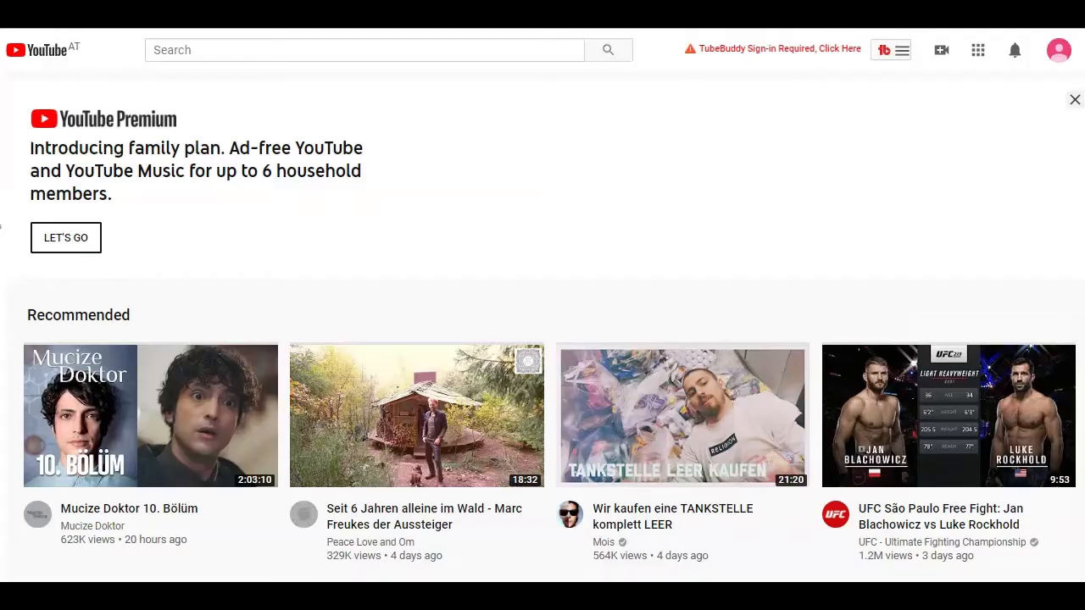
pyautogui.scroll(-6, 1007, 231)
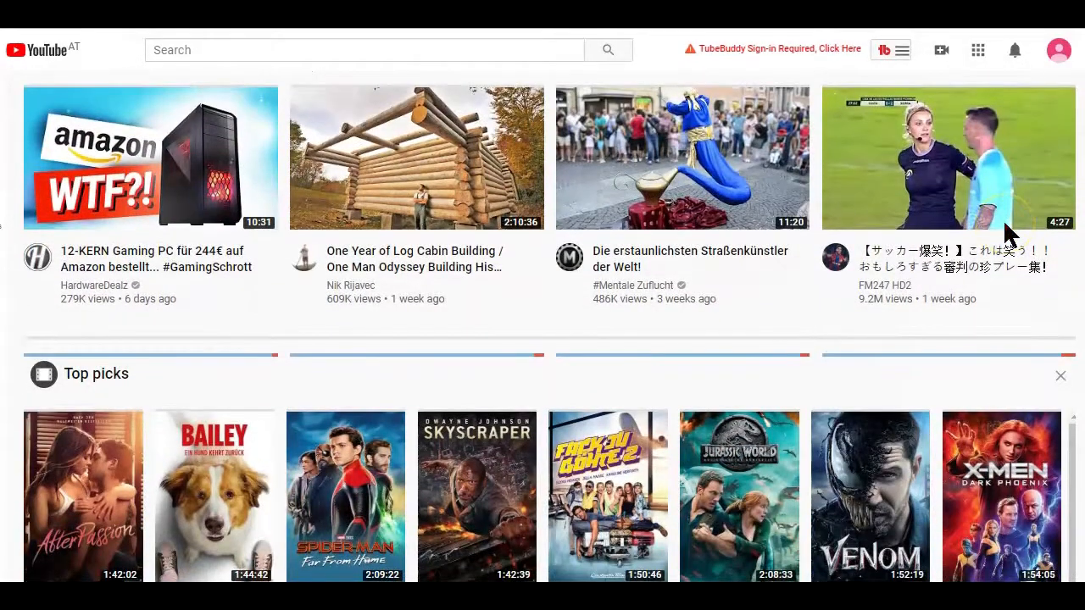
pyautogui.scroll(-3, 1007, 231)
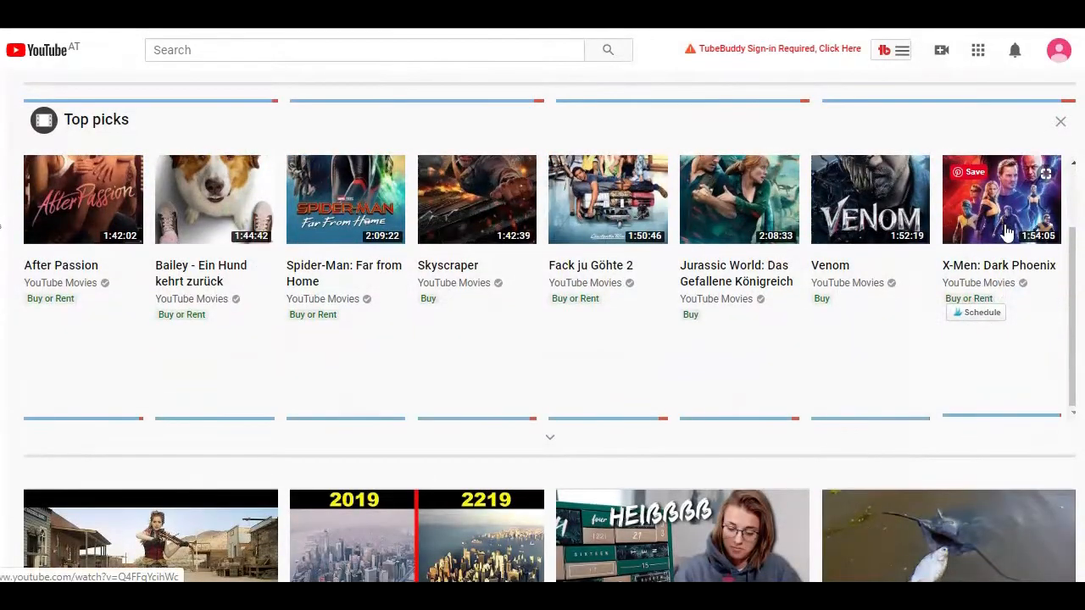
pyautogui.scroll(9, 1007, 238)
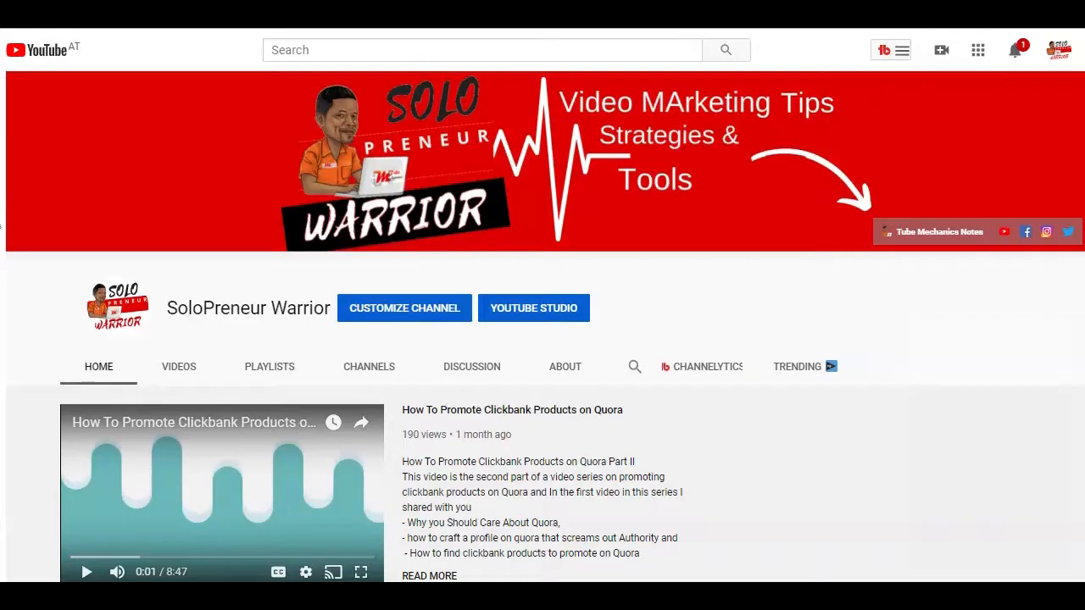
# Look through the SoloPreneur Warrior channel's home page, including its banner, featured video, uploads and playlists.
pyautogui.scroll(-3, 543, 327)
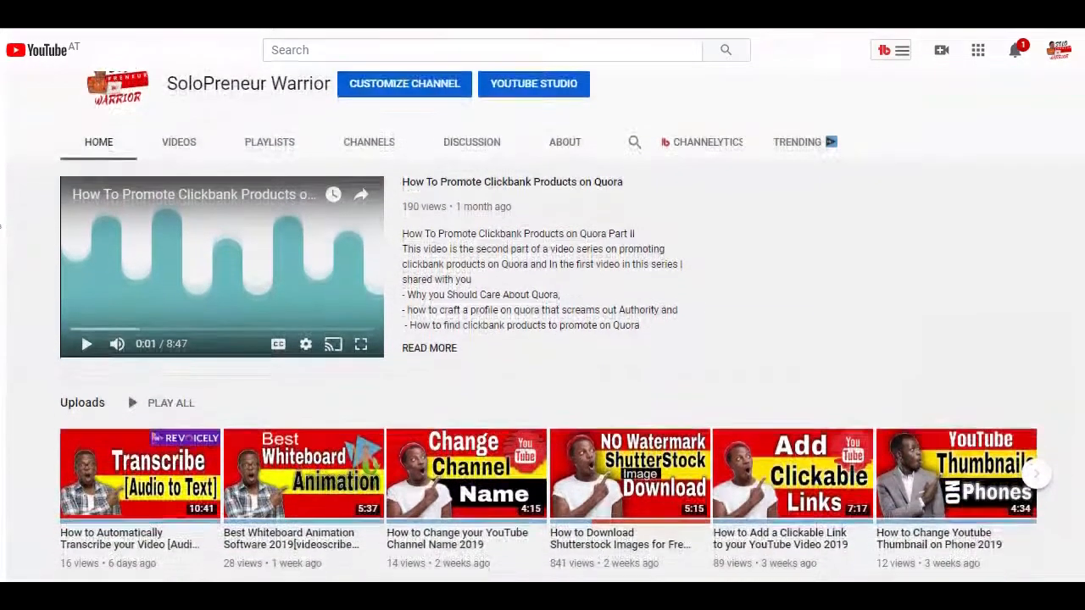
pyautogui.scroll(4, 543, 327)
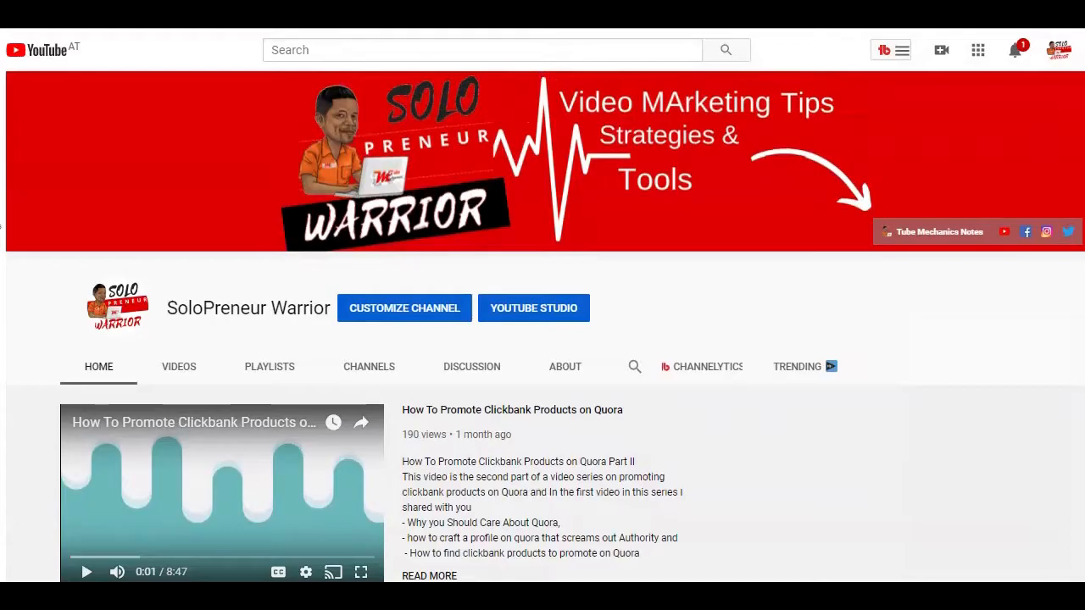
pyautogui.scroll(-5, 1065, 150)
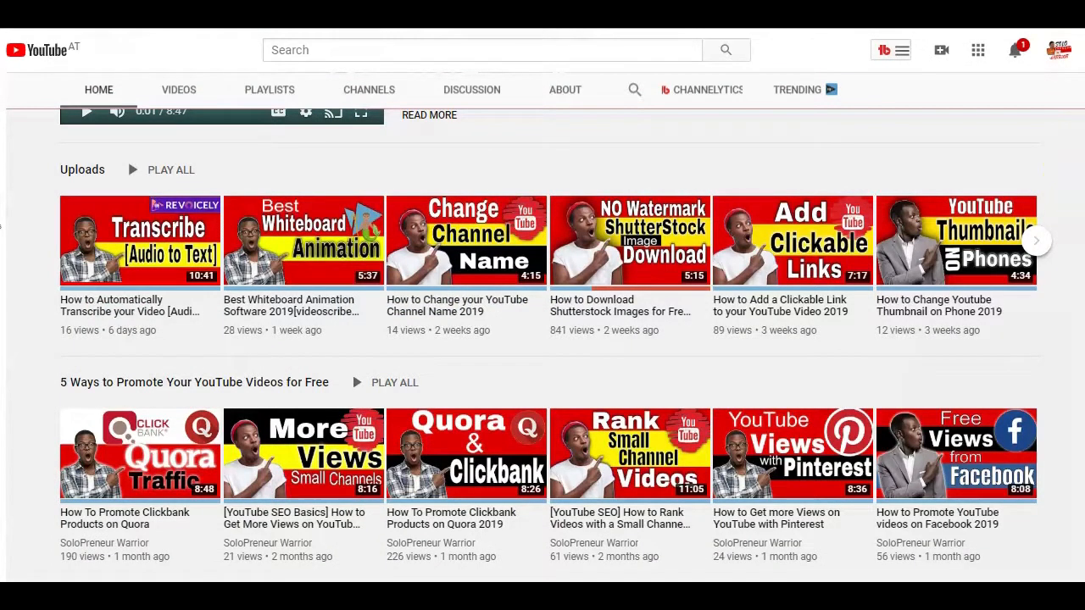
pyautogui.scroll(1, 542, 339)
pyautogui.scroll(5, 542, 340)
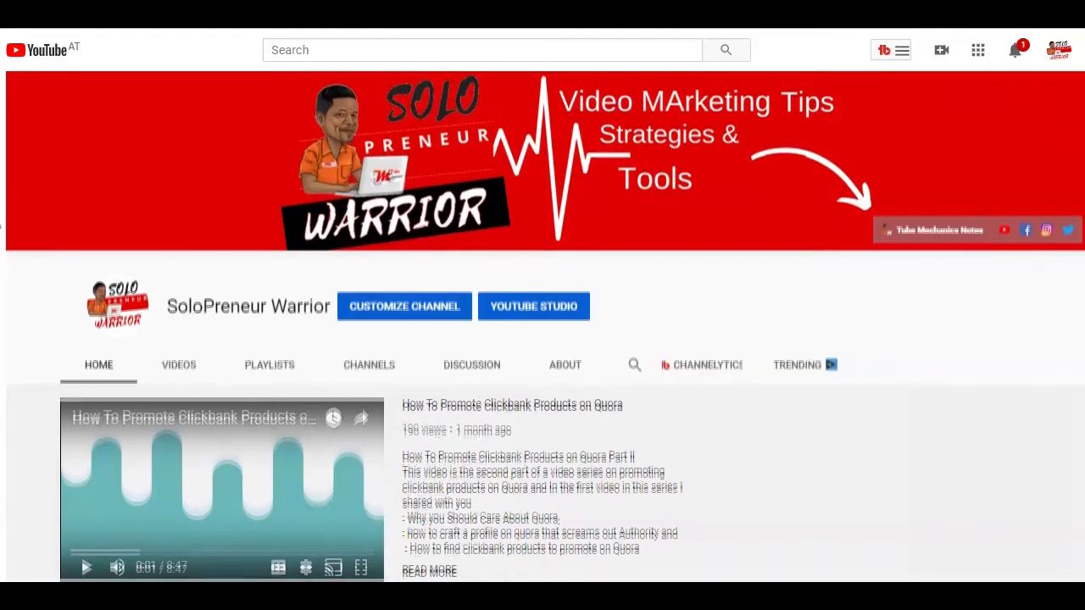
pyautogui.scroll(-3, 542, 339)
pyautogui.scroll(-3, 543, 339)
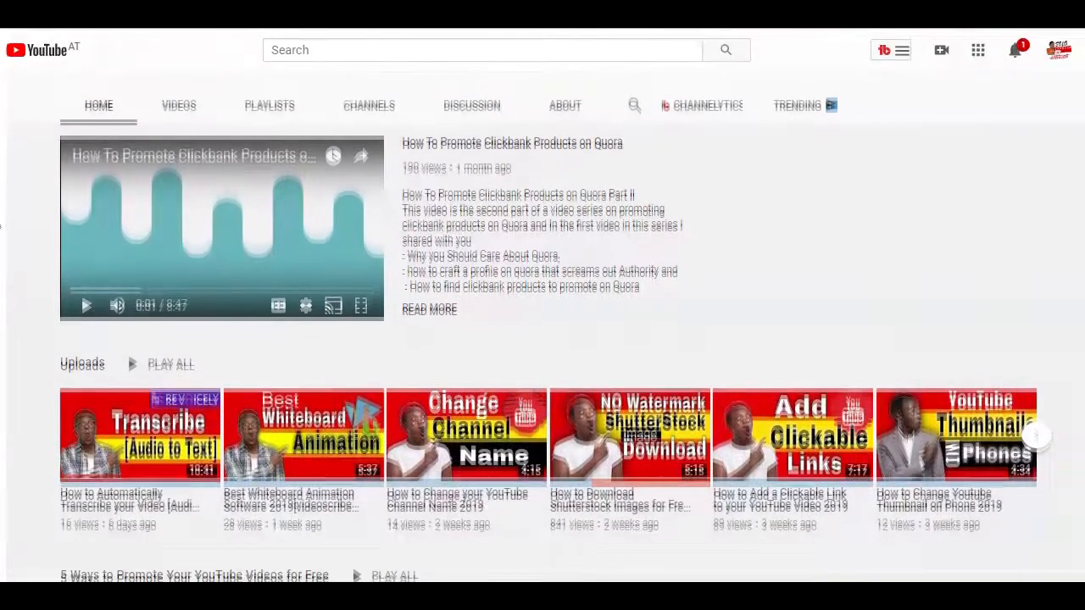
pyautogui.scroll(-2, 543, 339)
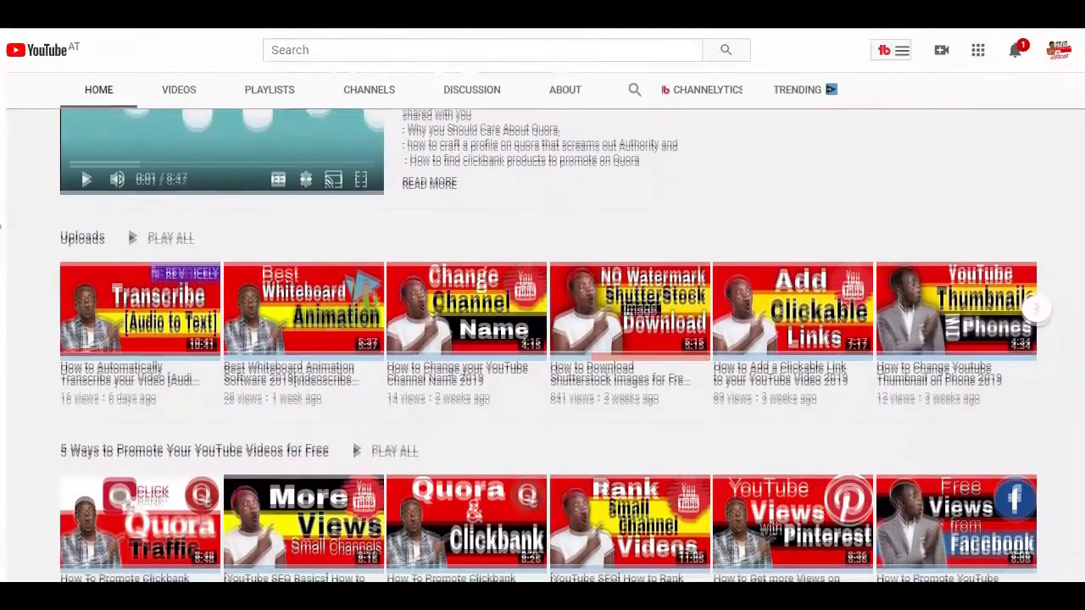
pyautogui.scroll(-8, 542, 339)
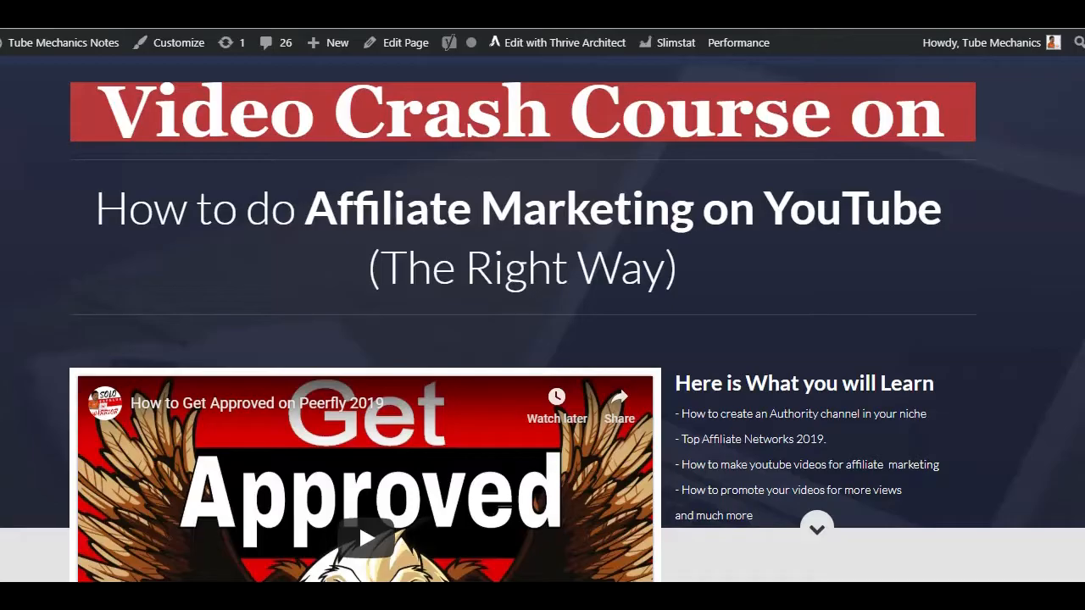
# Look through the landing page of the free video crash course on affiliate marketing on YouTube.
pyautogui.scroll(-5, 543, 319)
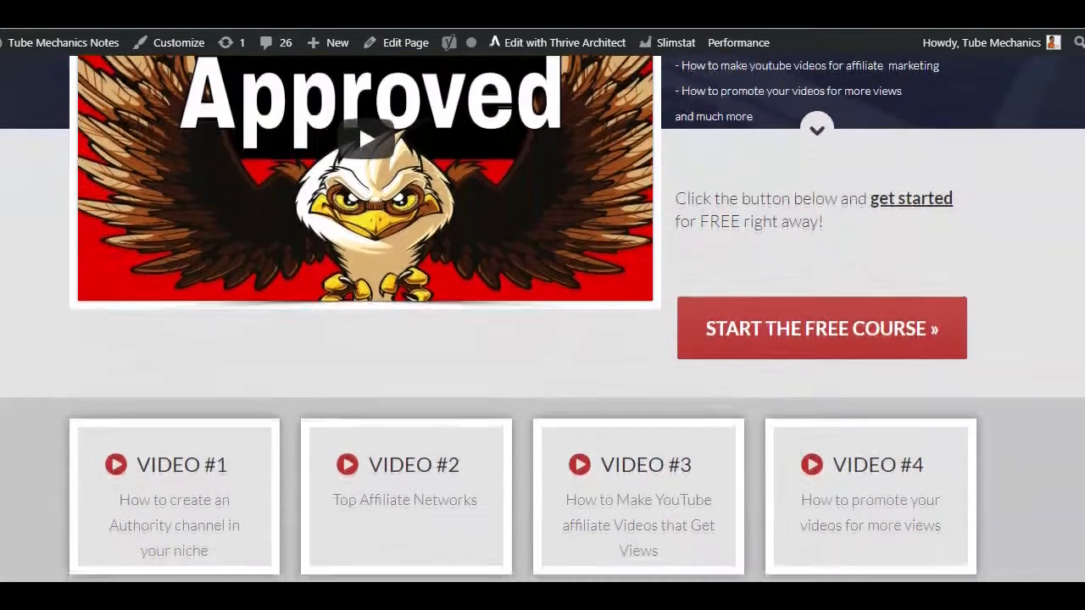
pyautogui.scroll(-1, 543, 319)
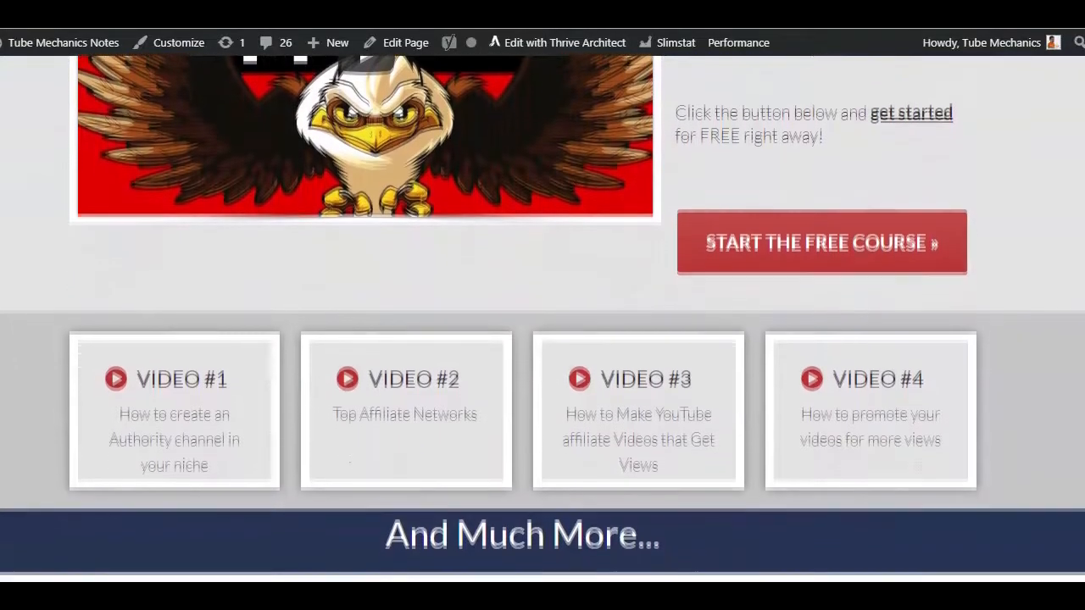
pyautogui.scroll(-1, 543, 319)
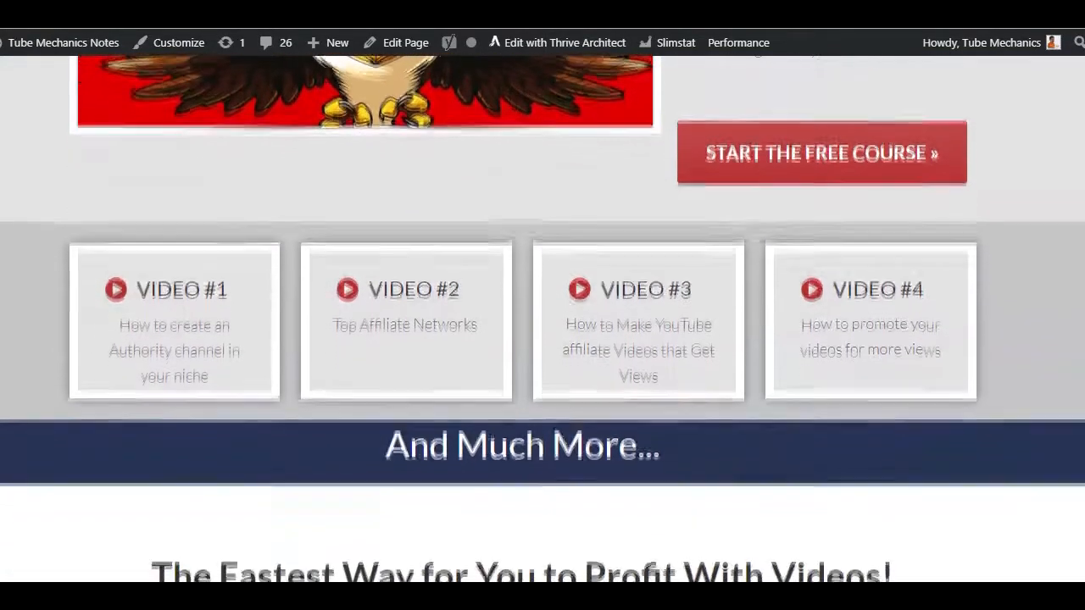
pyautogui.scroll(-1, 542, 319)
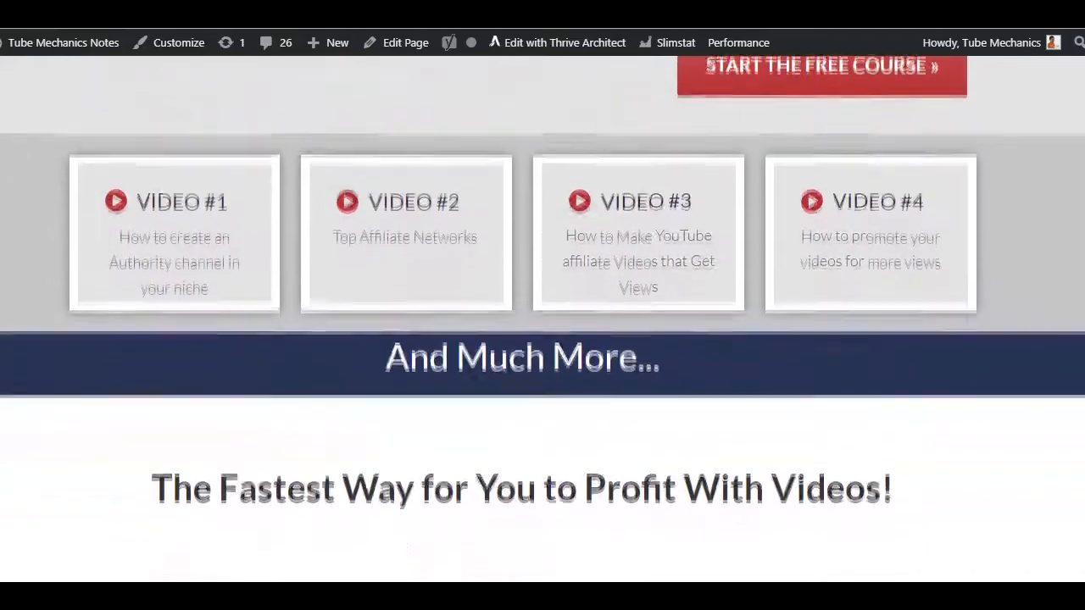
pyautogui.scroll(-4, 542, 318)
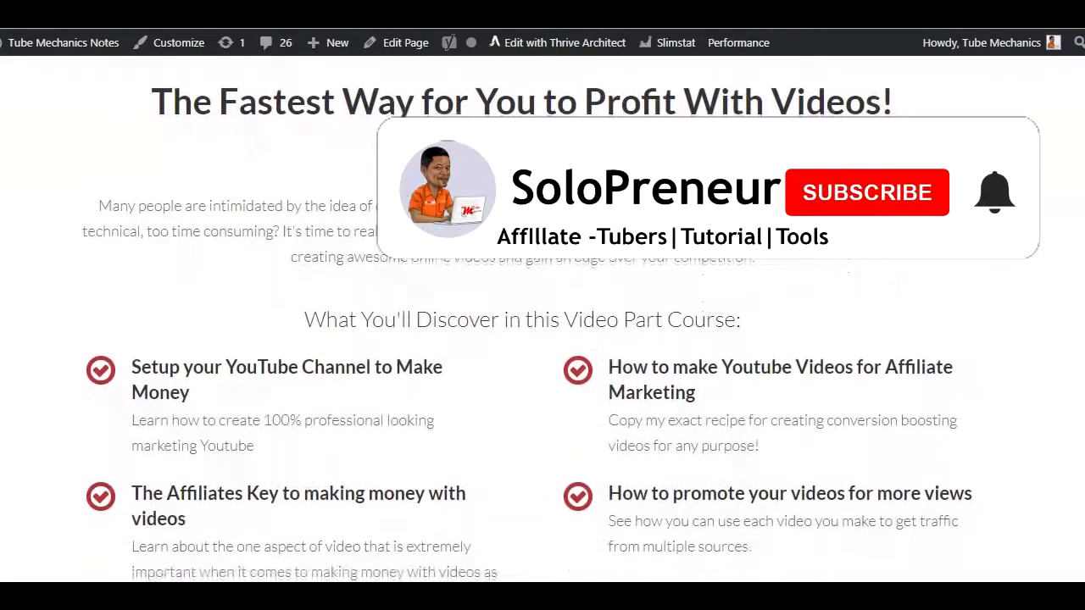
pyautogui.scroll(-1, 542, 319)
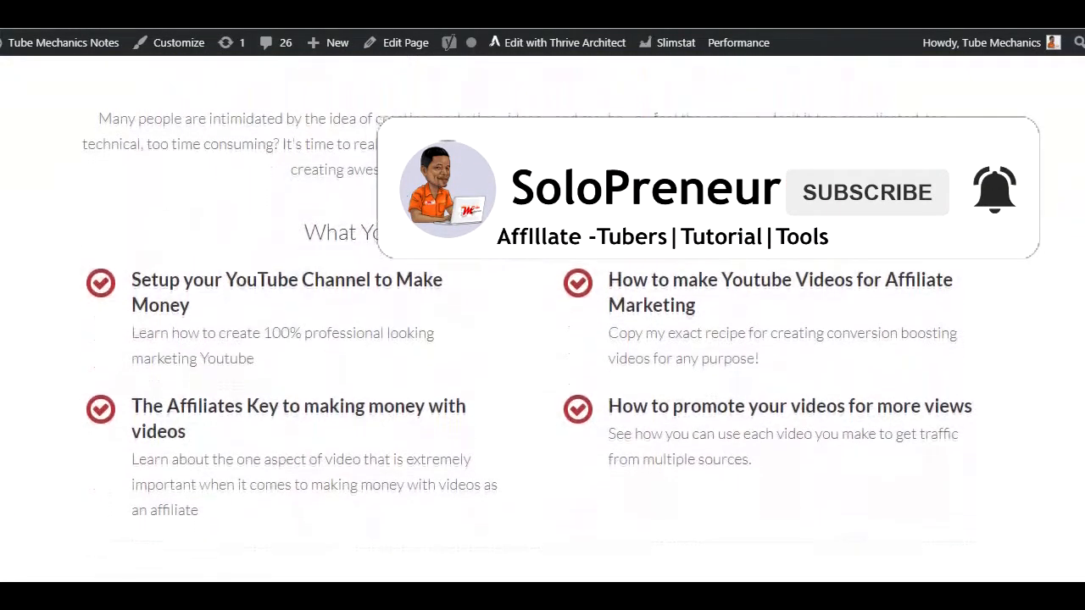
pyautogui.scroll(-2, 543, 318)
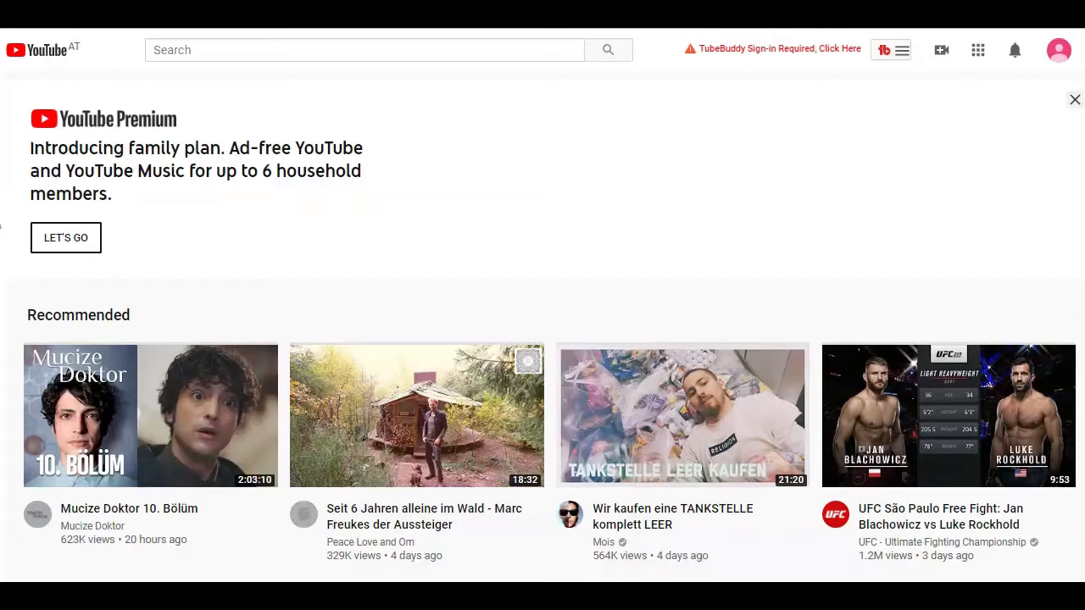
pyautogui.scroll(-5, 1009, 221)
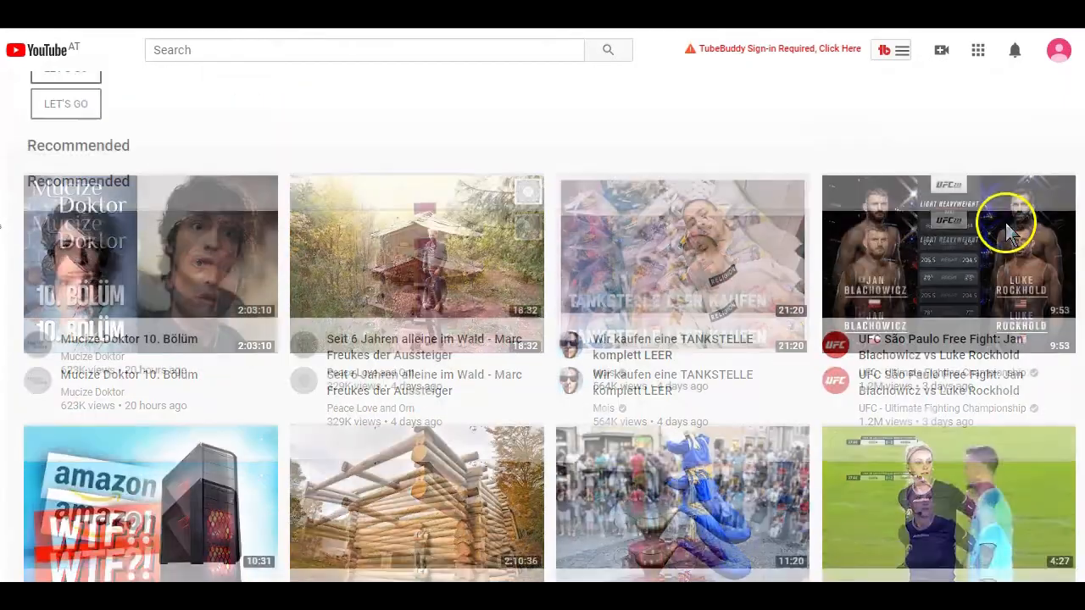
pyautogui.scroll(-3, 1007, 235)
pyautogui.scroll(-1, 1007, 235)
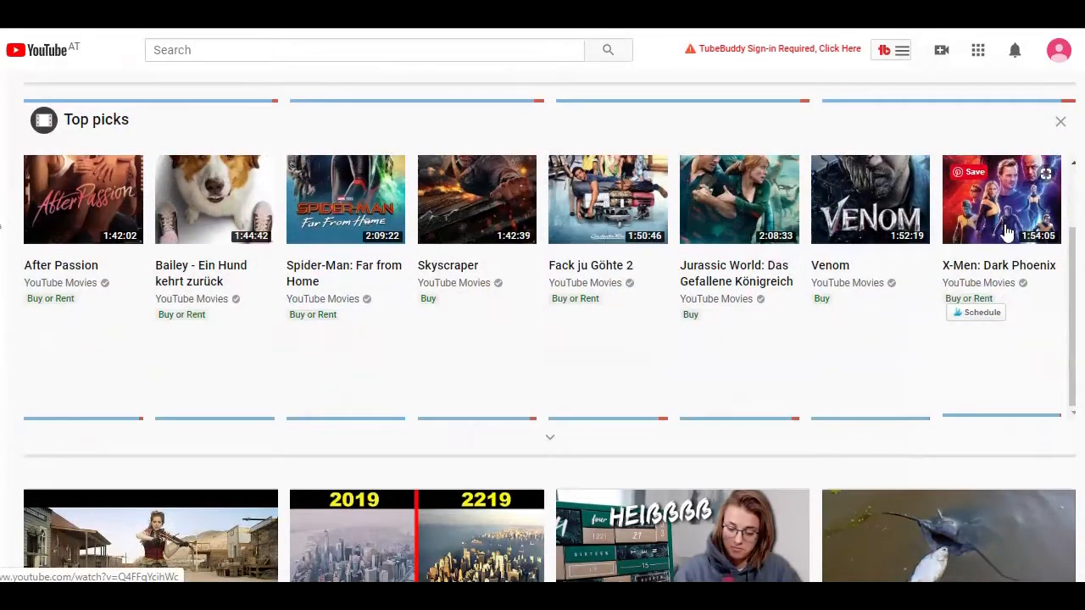
pyautogui.scroll(1, 1007, 235)
pyautogui.scroll(3, 1013, 247)
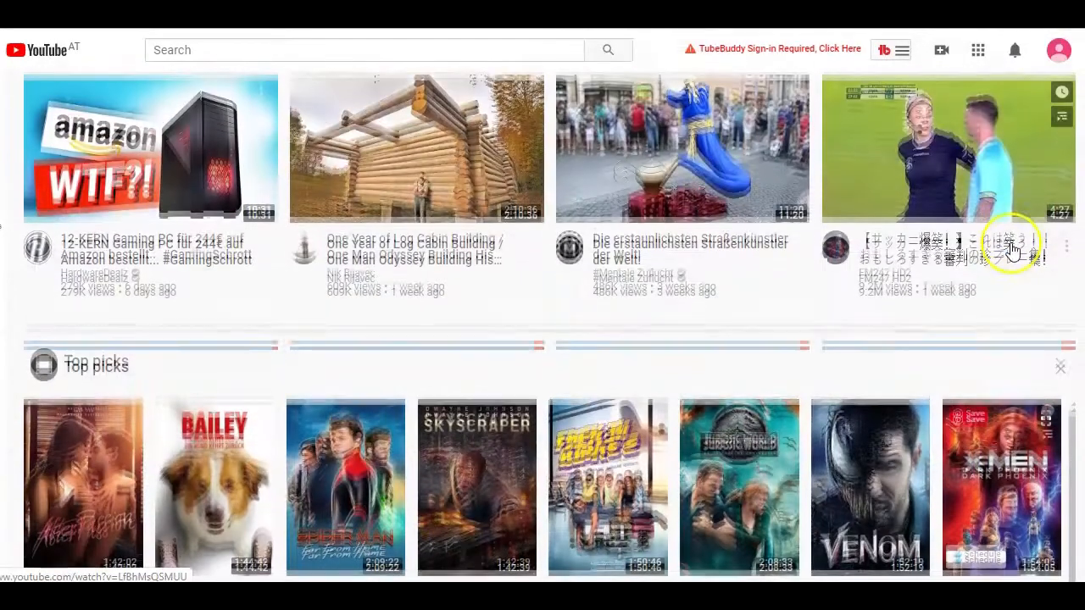
pyautogui.scroll(5, 1013, 247)
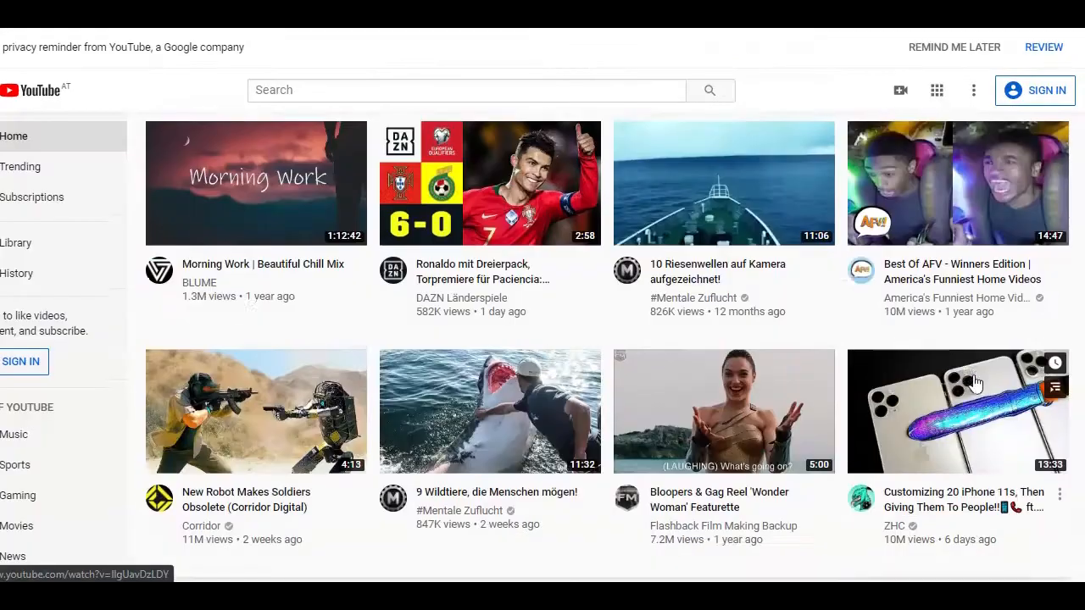
# Sign in to YouTube and start creating a channel for the account, continuing to the choice of creation method.
pyautogui.scroll(3, 977, 367)
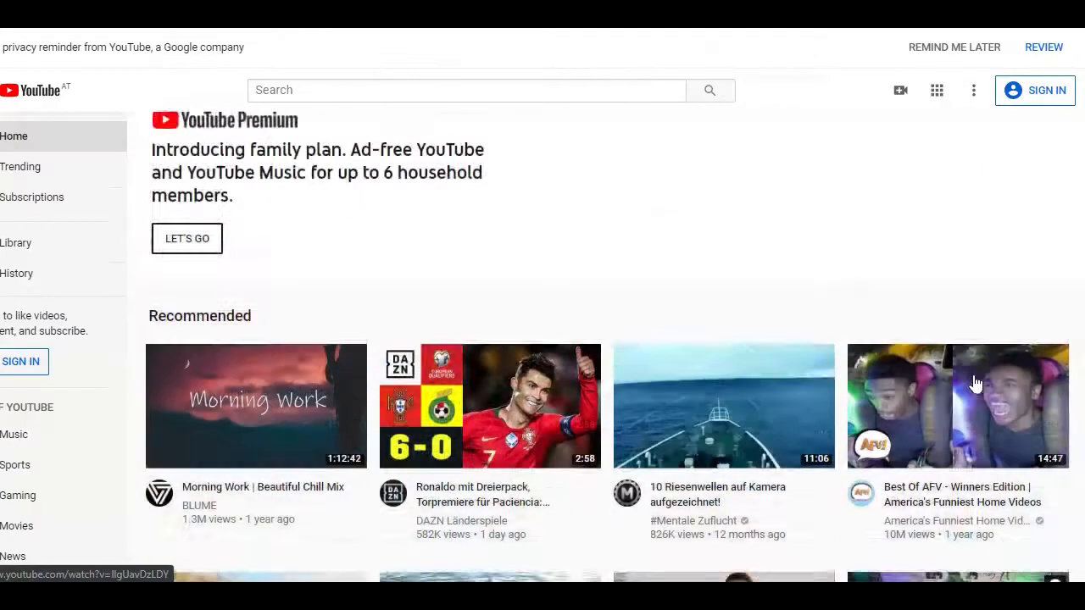
pyautogui.click(1031, 95)
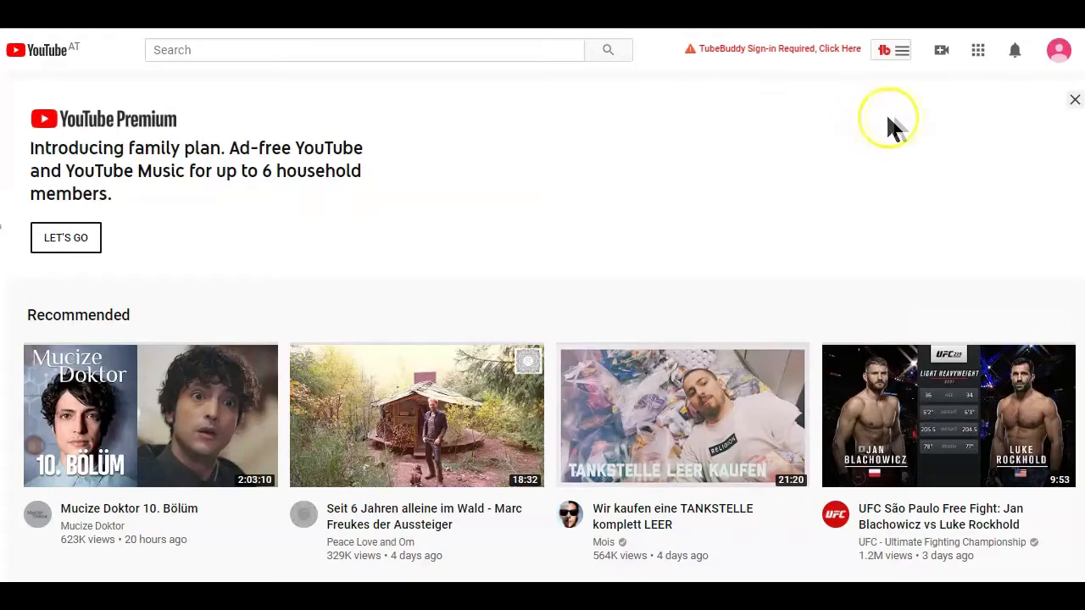
pyautogui.click(1057, 54)
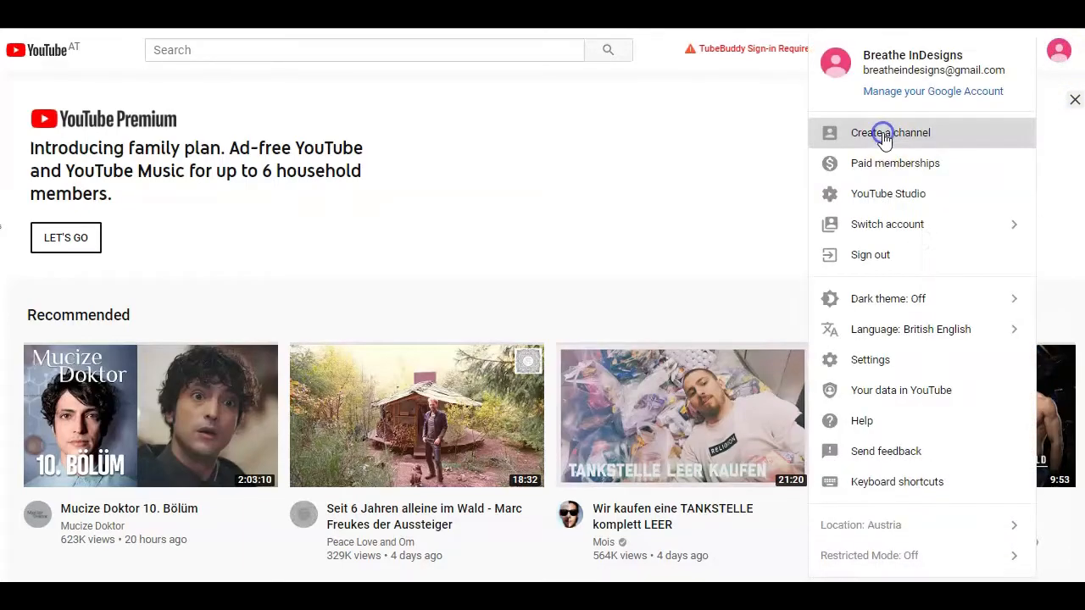
pyautogui.click(884, 136)
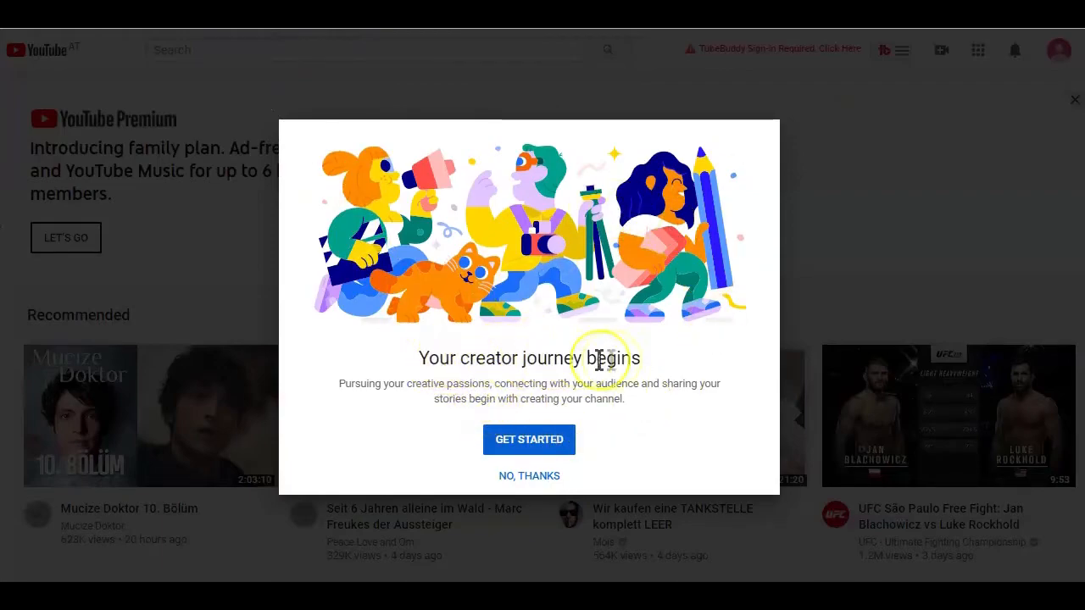
pyautogui.click(534, 443)
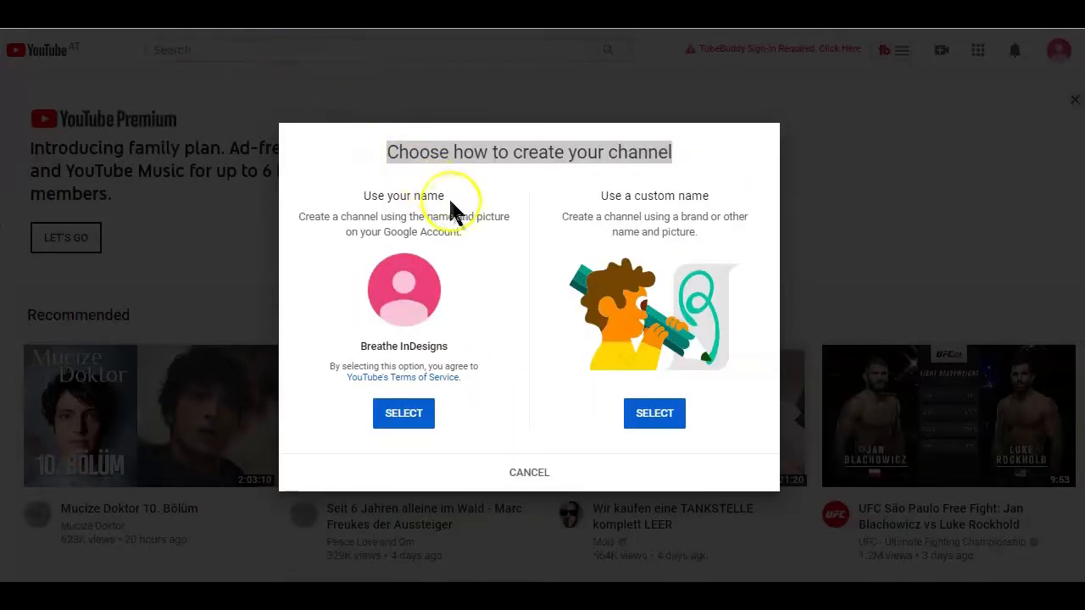
# Compare the two creation options and create the channel using the name and picture of the Google Account.
pyautogui.click(469, 257)
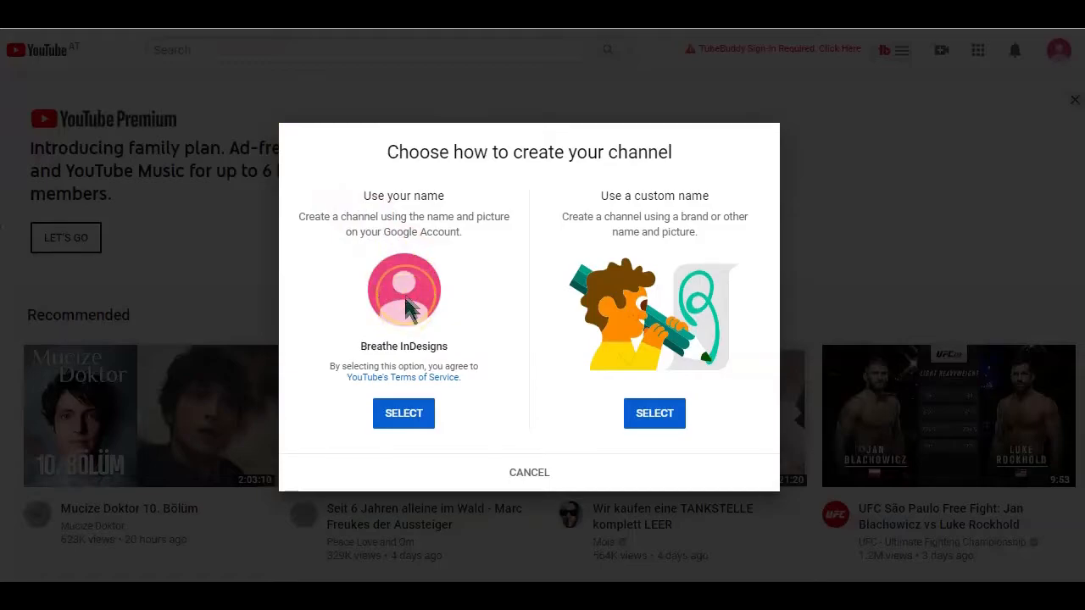
pyautogui.moveTo(301, 216); pyautogui.dragTo(475, 238)
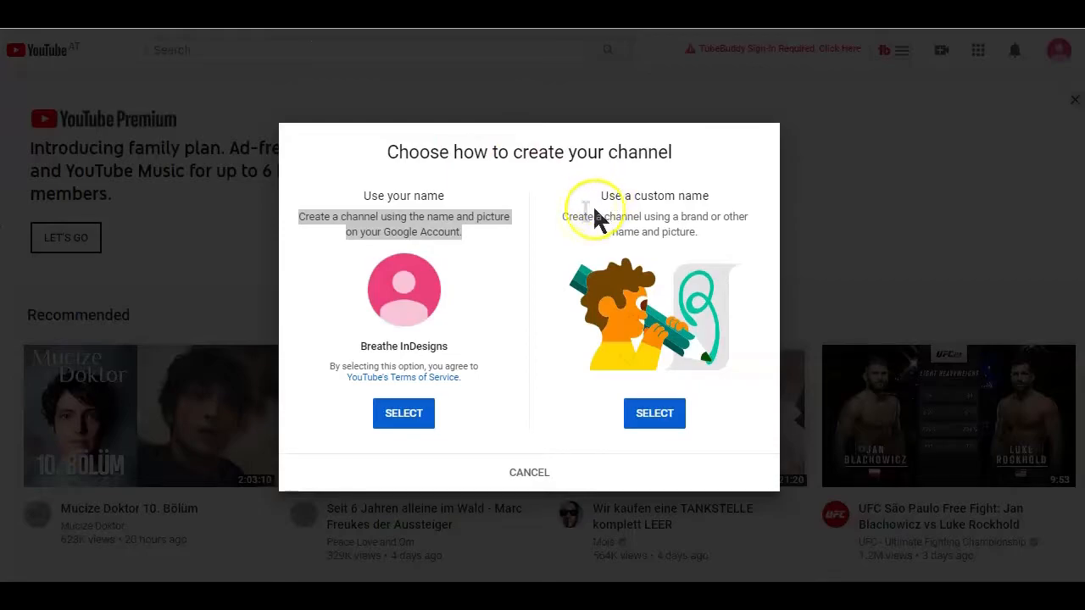
pyautogui.moveTo(562, 217); pyautogui.dragTo(712, 237)
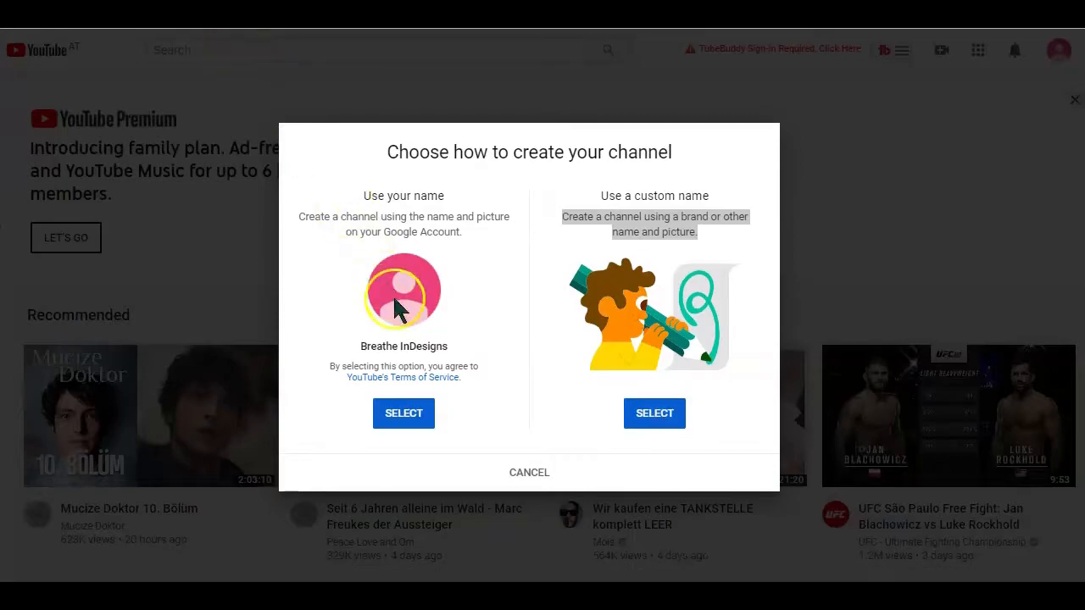
pyautogui.click(404, 413)
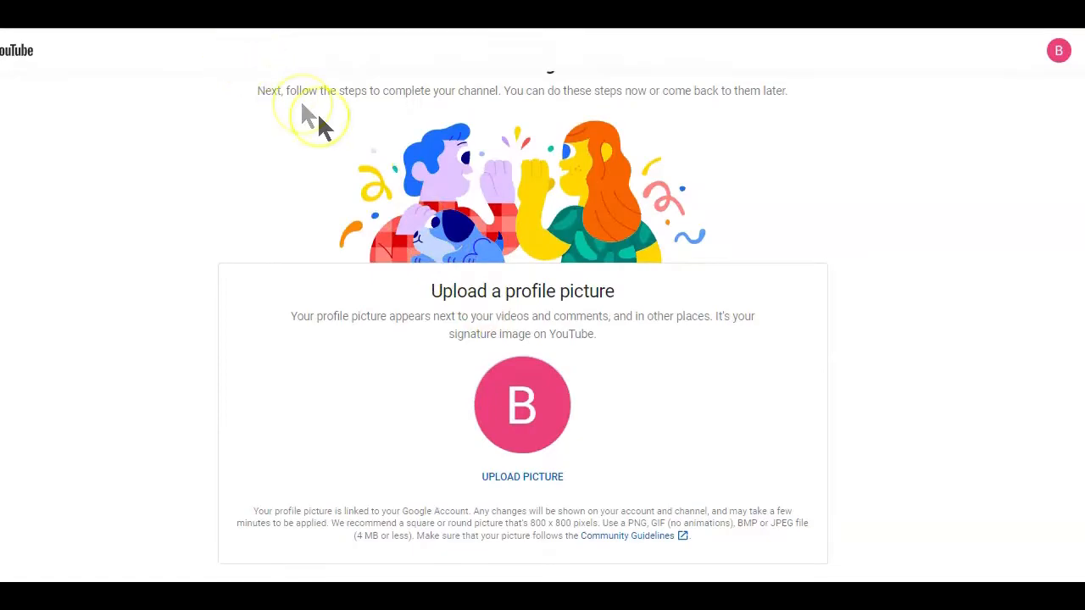
# Examine the channel setup sections for the profile picture, channel description and links to sites.
pyautogui.scroll(1, 300, 100)
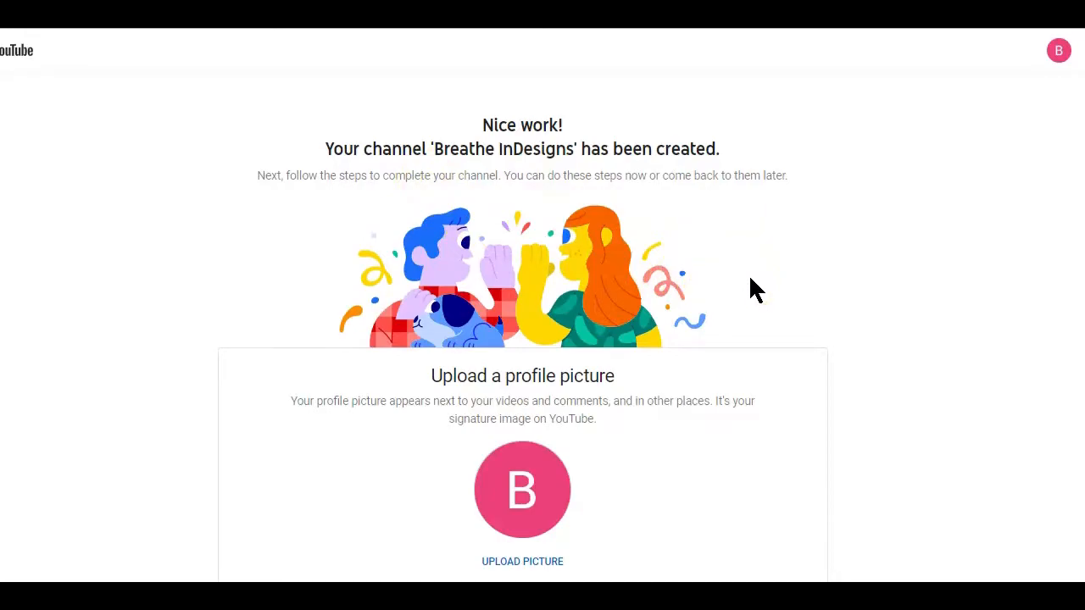
pyautogui.scroll(-2, 801, 313)
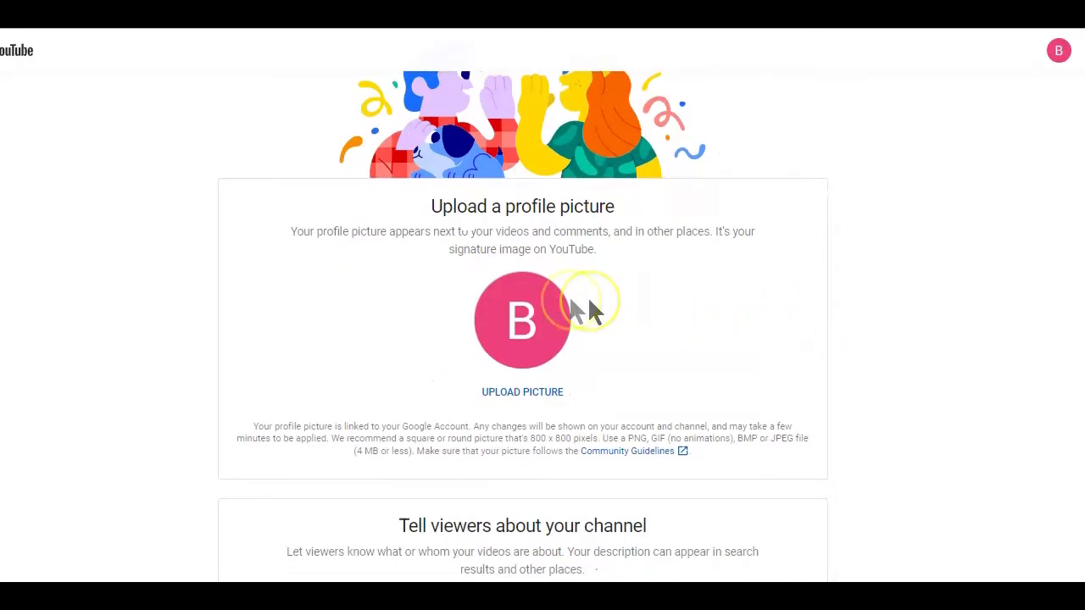
pyautogui.scroll(-2, 563, 323)
pyautogui.scroll(-6, 556, 321)
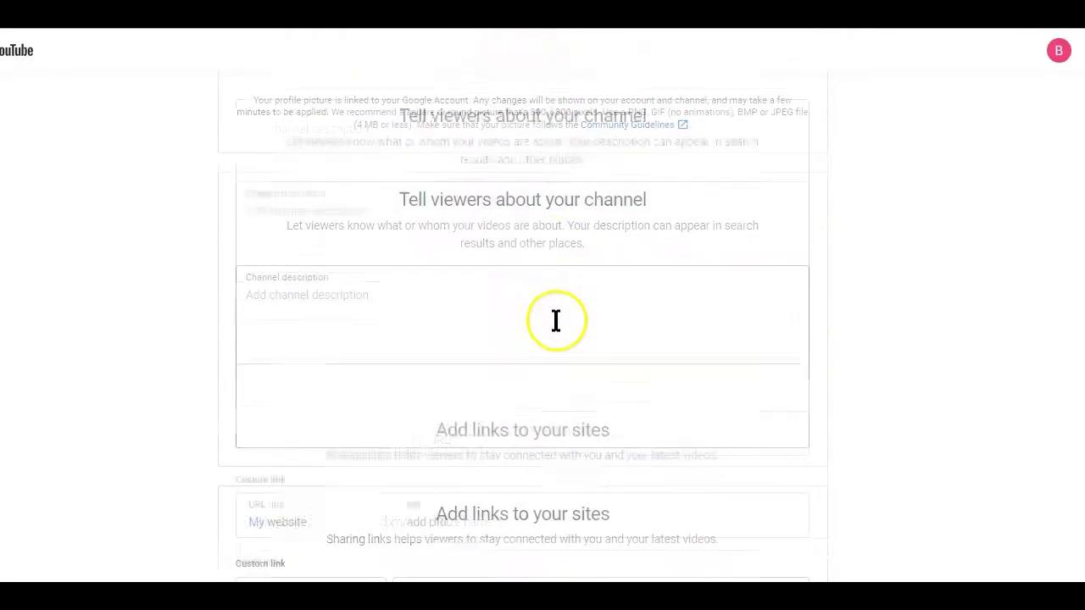
pyautogui.scroll(3, 557, 320)
pyautogui.scroll(7, 557, 320)
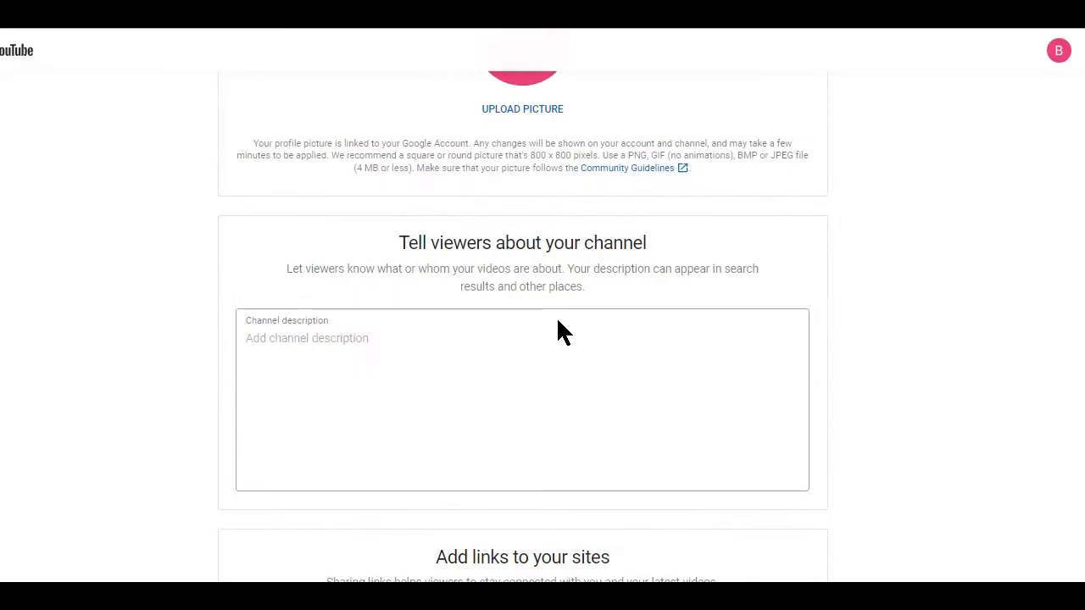
pyautogui.scroll(-2, 561, 333)
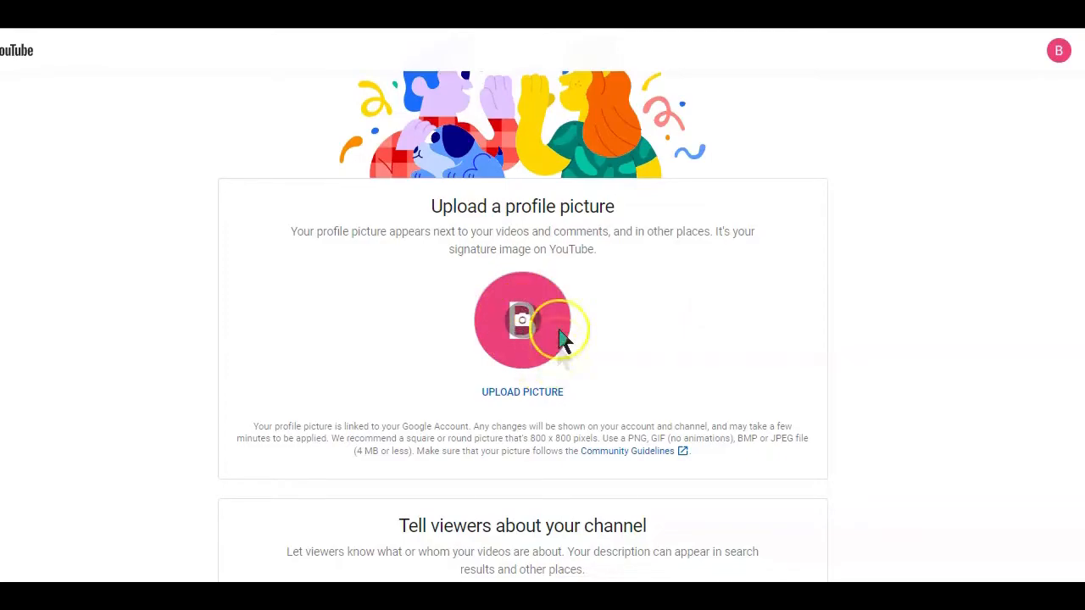
pyautogui.click(523, 314)
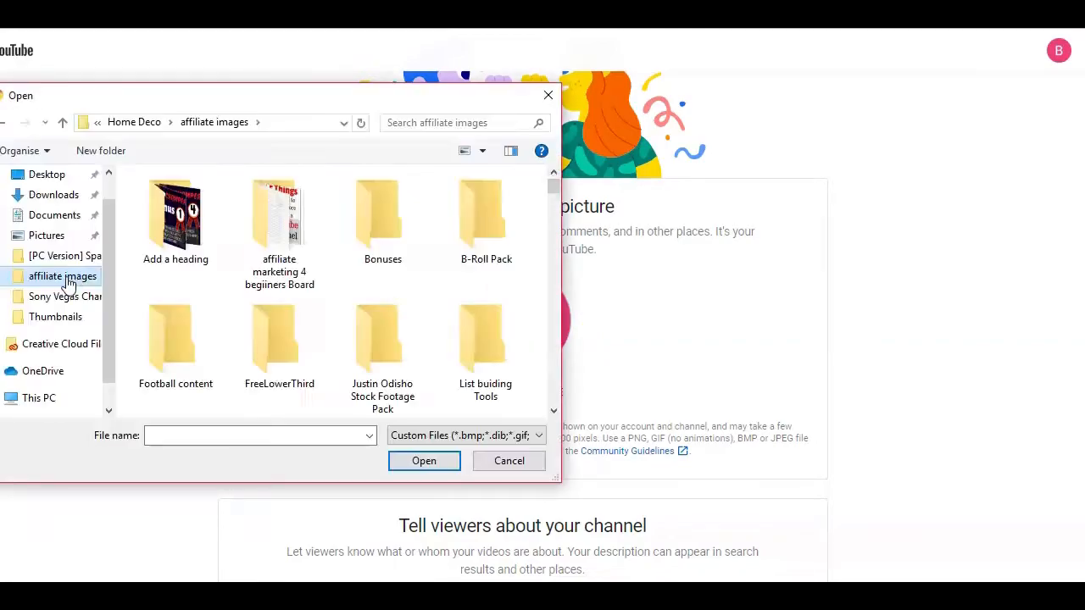
pyautogui.click(548, 95)
pyautogui.scroll(2, 546, 90)
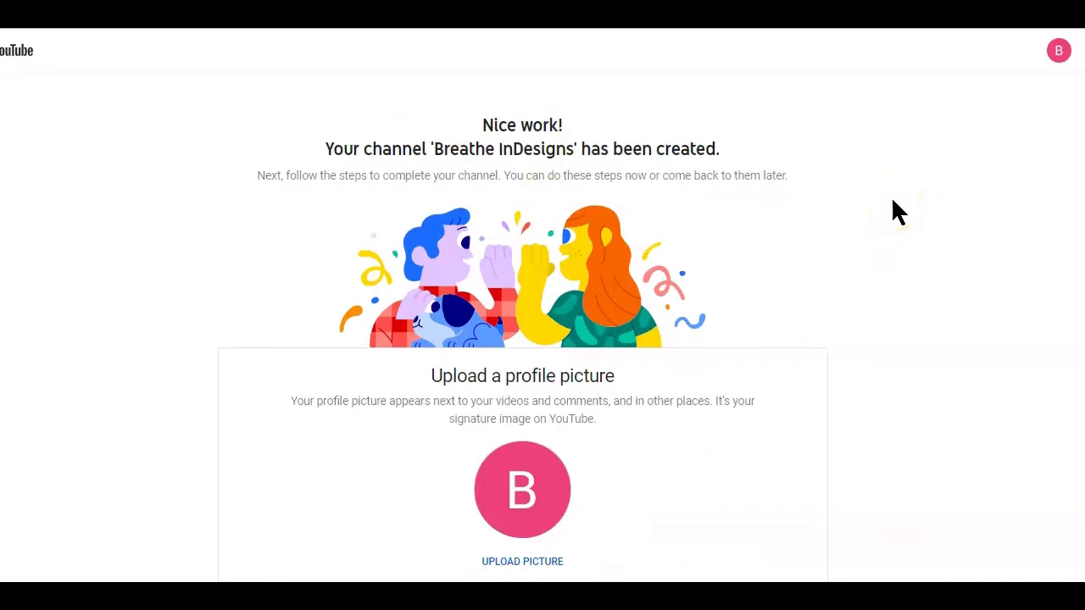
pyautogui.scroll(-1, 893, 201)
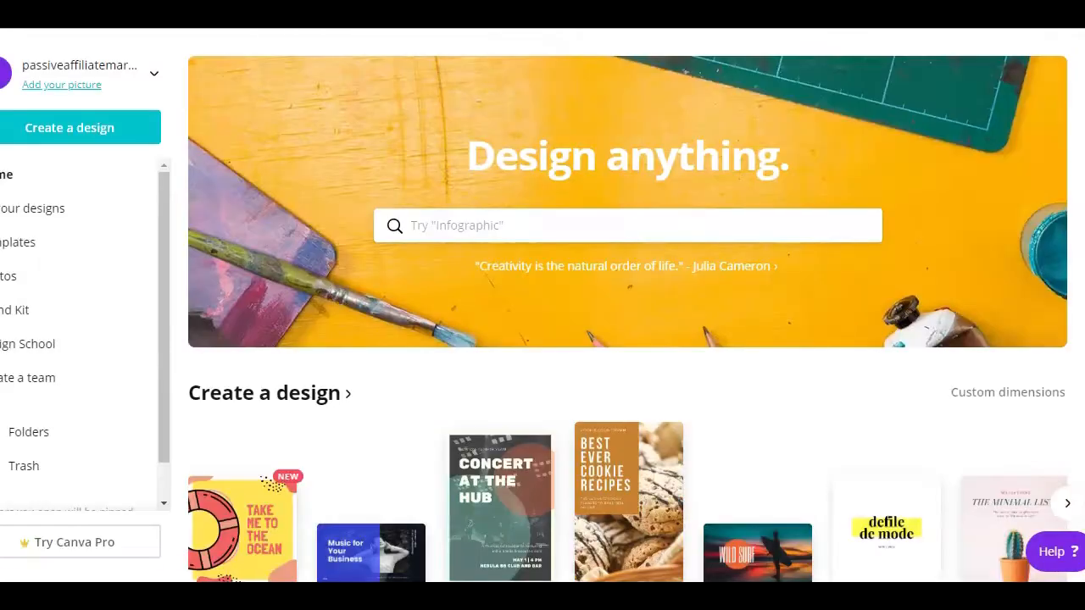
# Switch to Canva and create a new design with custom dimensions of 800 x 800 px.
pyautogui.click(1048, 398)
pyautogui.click(820, 447)
pyautogui.write('800')
pyautogui.click(905, 441)
pyautogui.write('800')
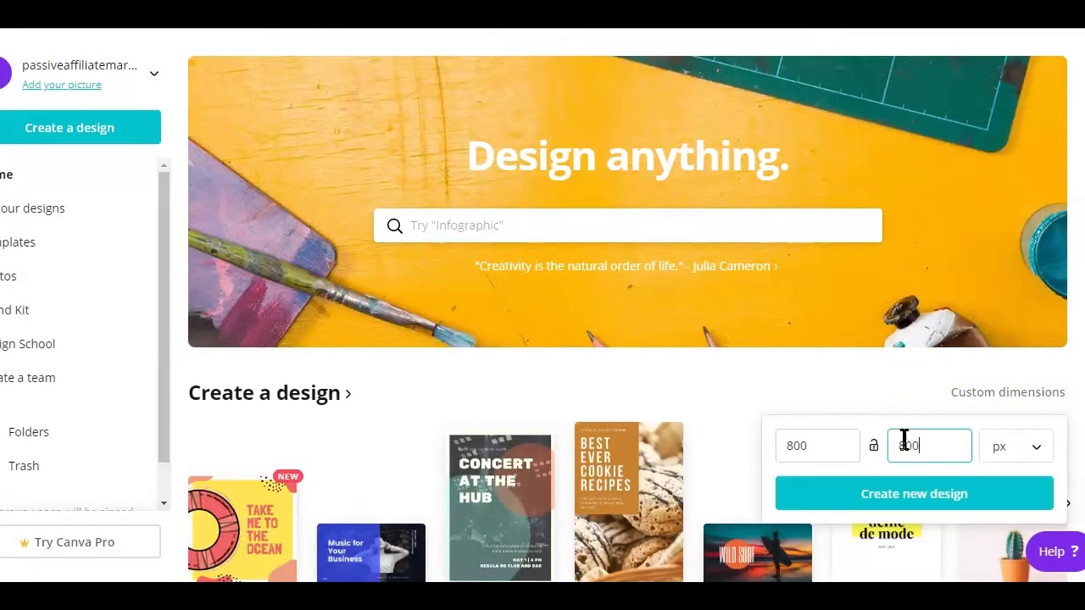
pyautogui.click(914, 498)
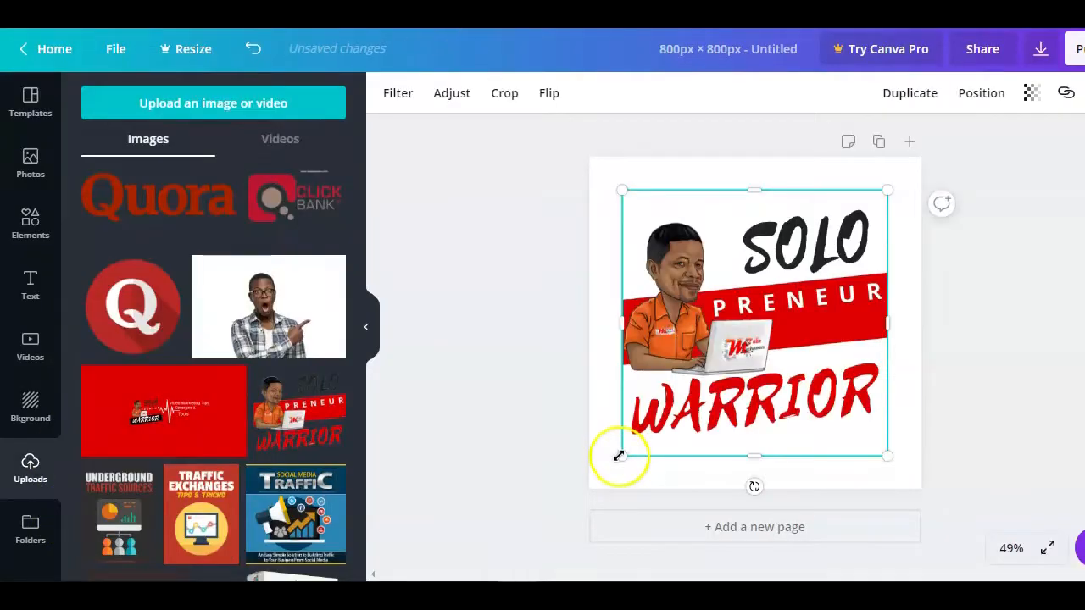
# Enlarge the Solopreneur Warrior logo to fill the whole canvas and download the design as a PNG.
pyautogui.moveTo(618, 452); pyautogui.dragTo(634, 412)
pyautogui.moveTo(898, 465); pyautogui.dragTo(923, 486)
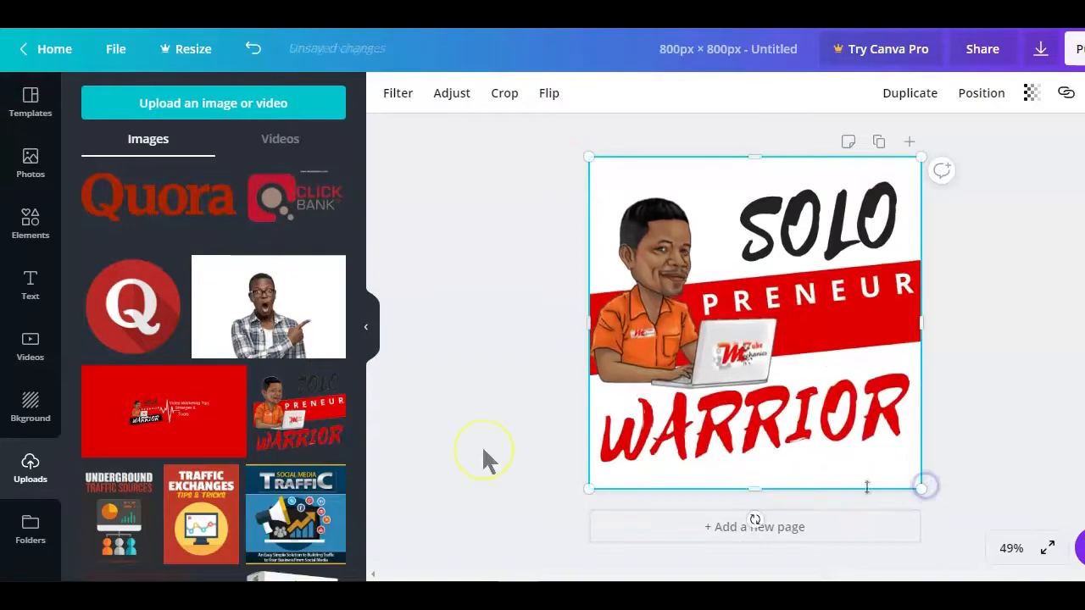
pyautogui.click(1078, 50)
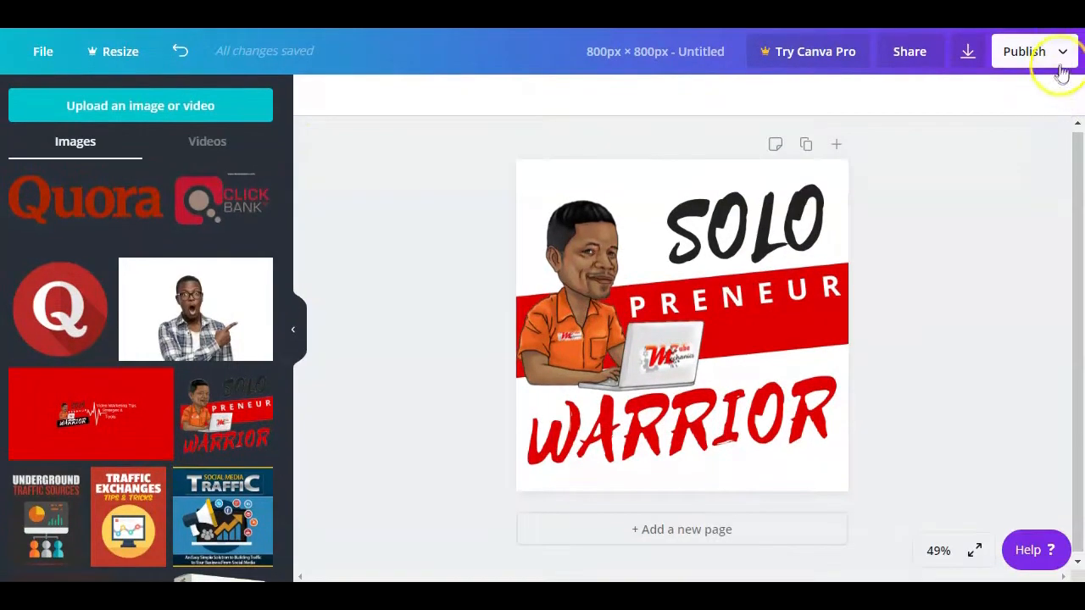
pyautogui.click(939, 141)
pyautogui.click(968, 266)
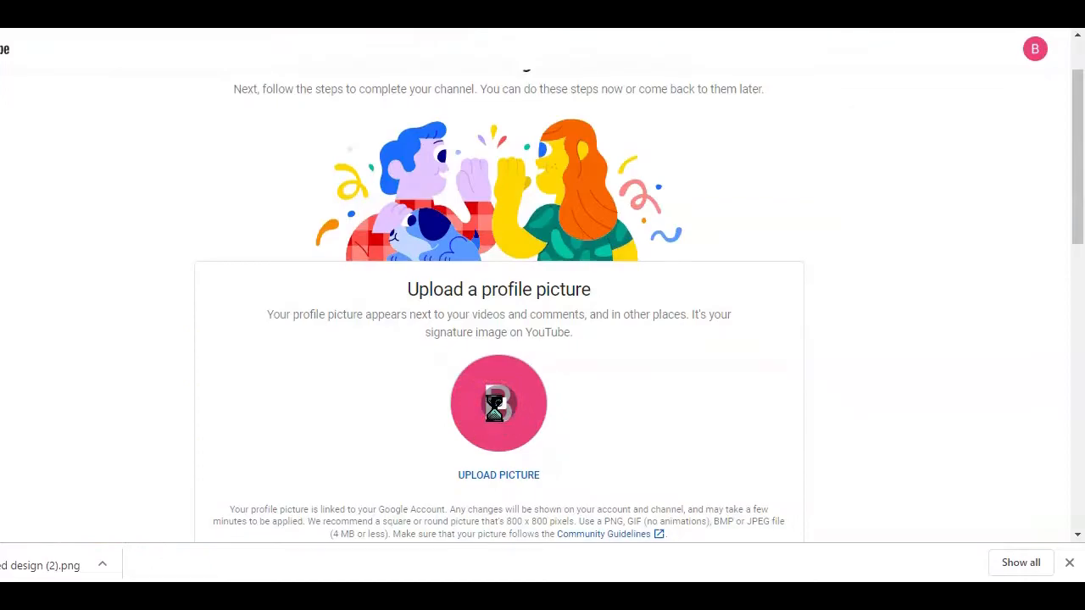
# Switch back to YouTube's channel setup and upload "Untitled design (2).png" as the profile picture.
pyautogui.click(500, 406)
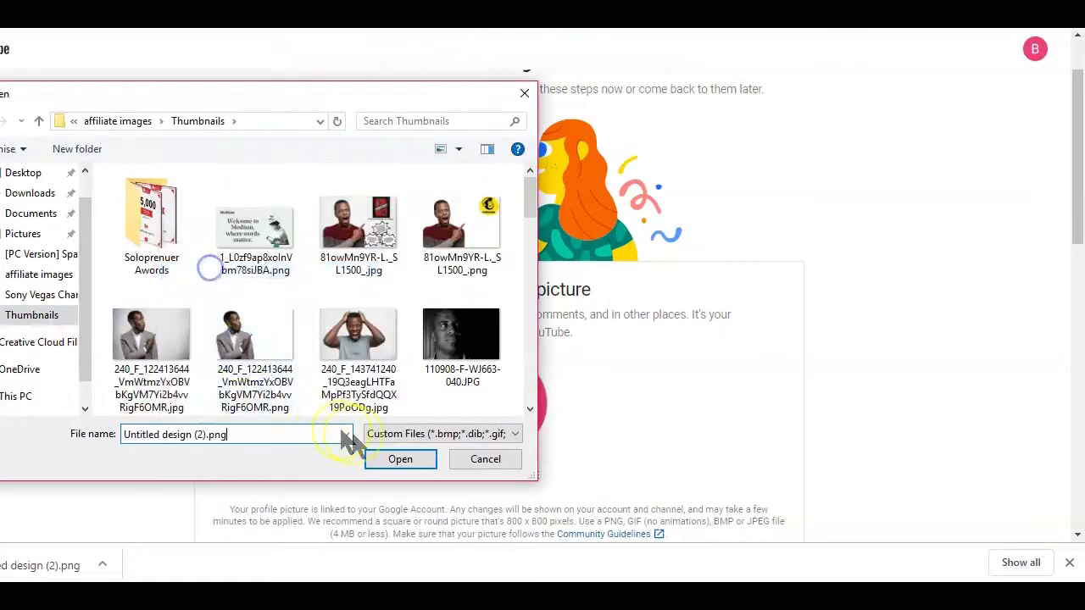
pyautogui.click(400, 458)
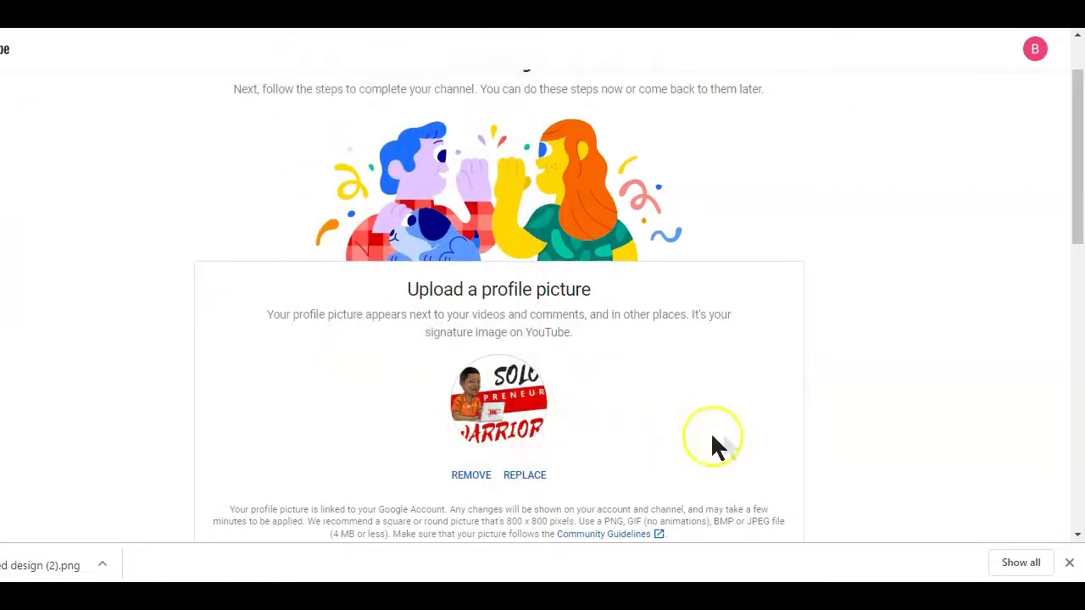
pyautogui.scroll(-1, 797, 419)
pyautogui.scroll(-1, 801, 432)
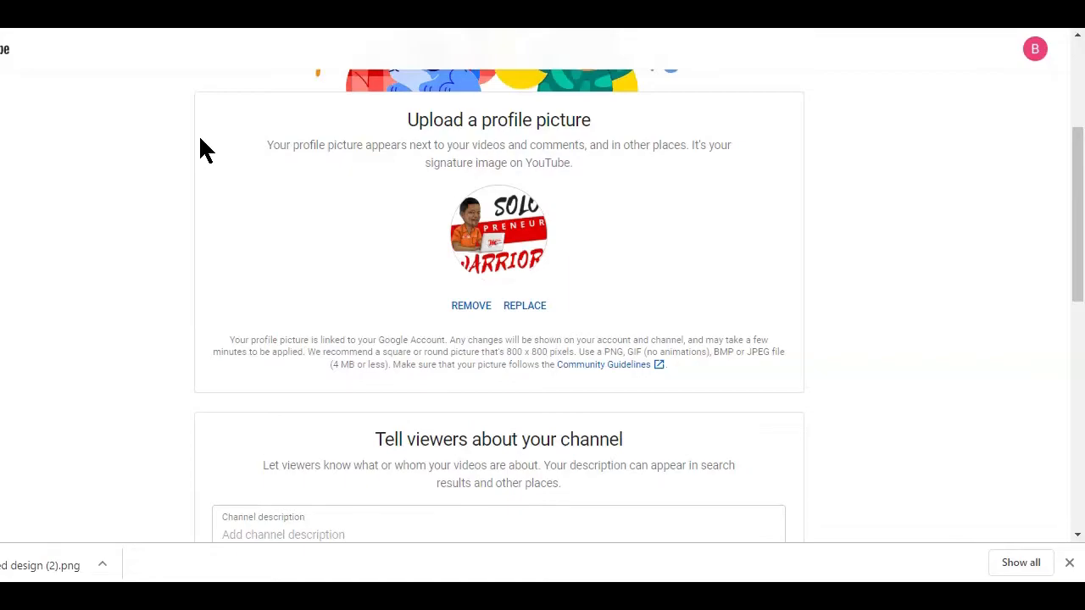
# Fill in the channel description with "Type in a little about your channel and how it will help your viewers" followed by several lines of dashes.
pyautogui.scroll(-3, 203, 151)
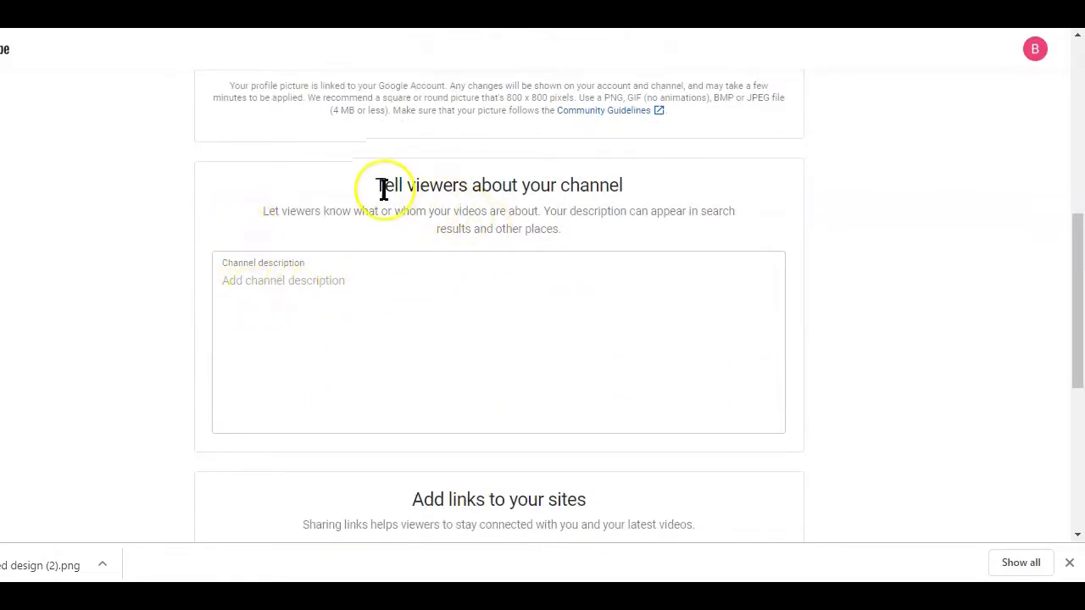
pyautogui.moveTo(376, 181); pyautogui.dragTo(645, 180)
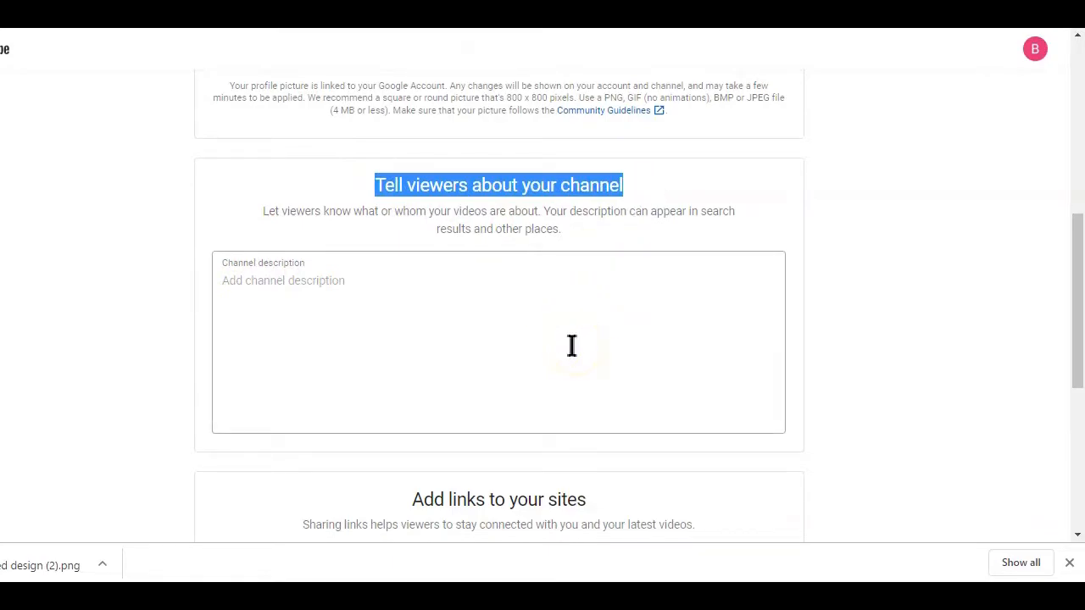
pyautogui.click(266, 267)
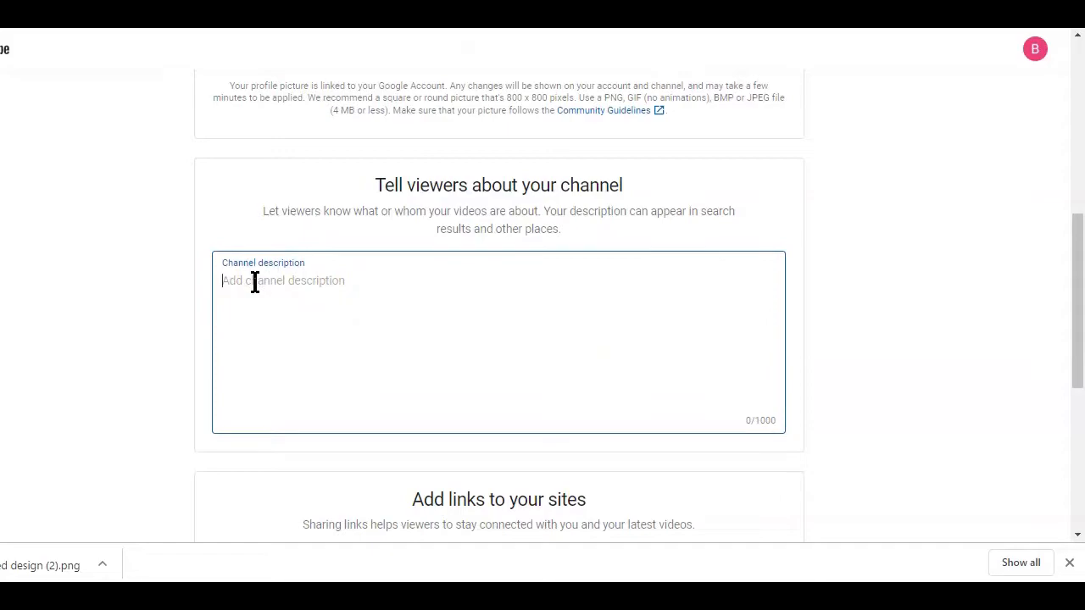
pyautogui.hotkey('ctrl', 'v')
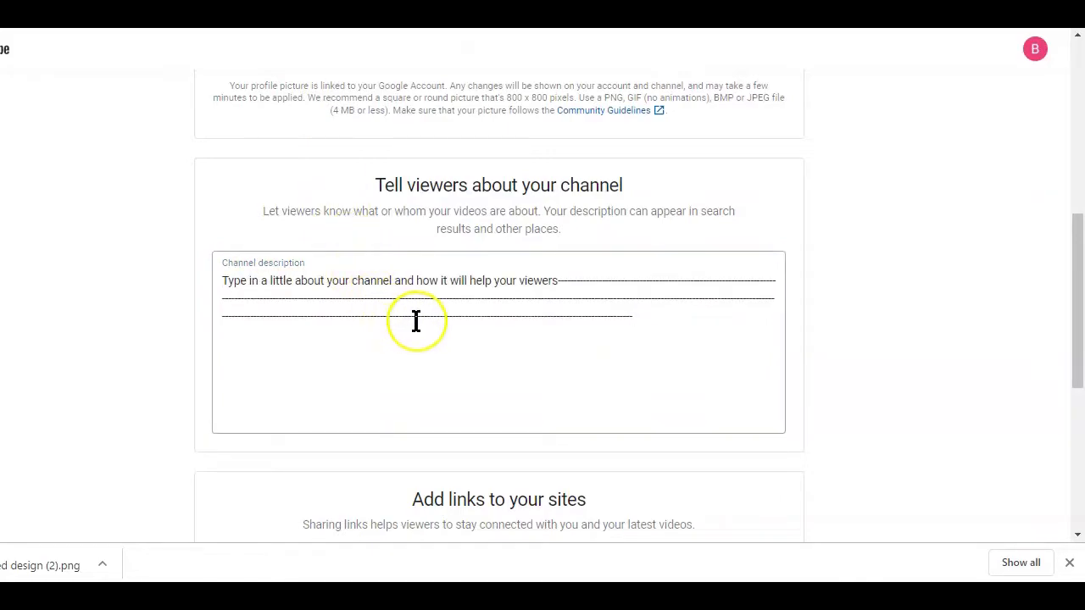
pyautogui.moveTo(220, 284); pyautogui.dragTo(671, 327)
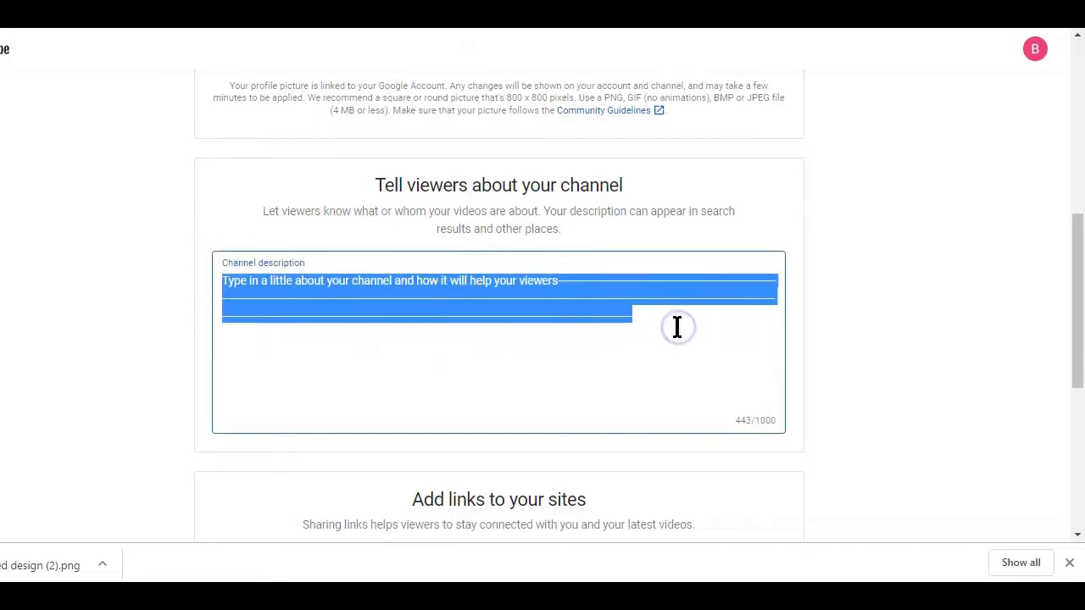
pyautogui.hotkey('ctrl', 'v')
pyautogui.click(415, 267)
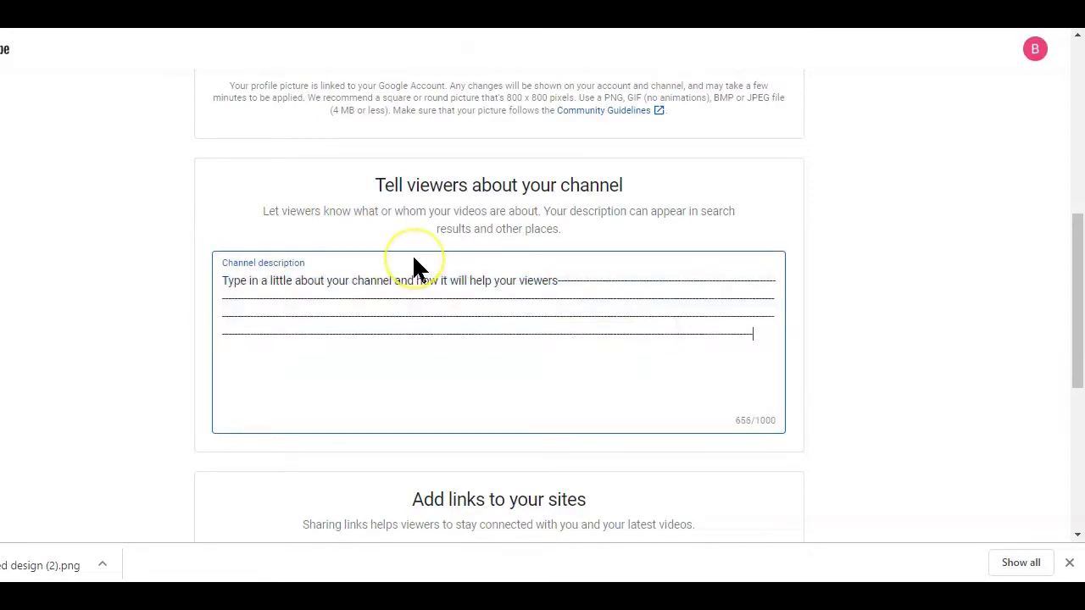
pyautogui.write('---------------------------------------------------------------------------------------------------')
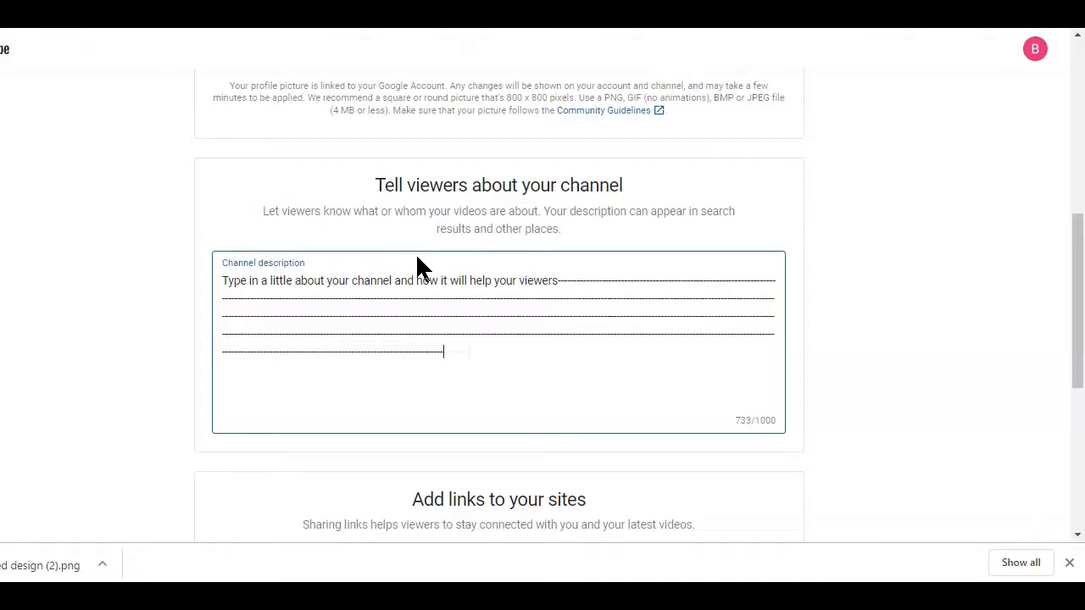
pyautogui.write('---------')
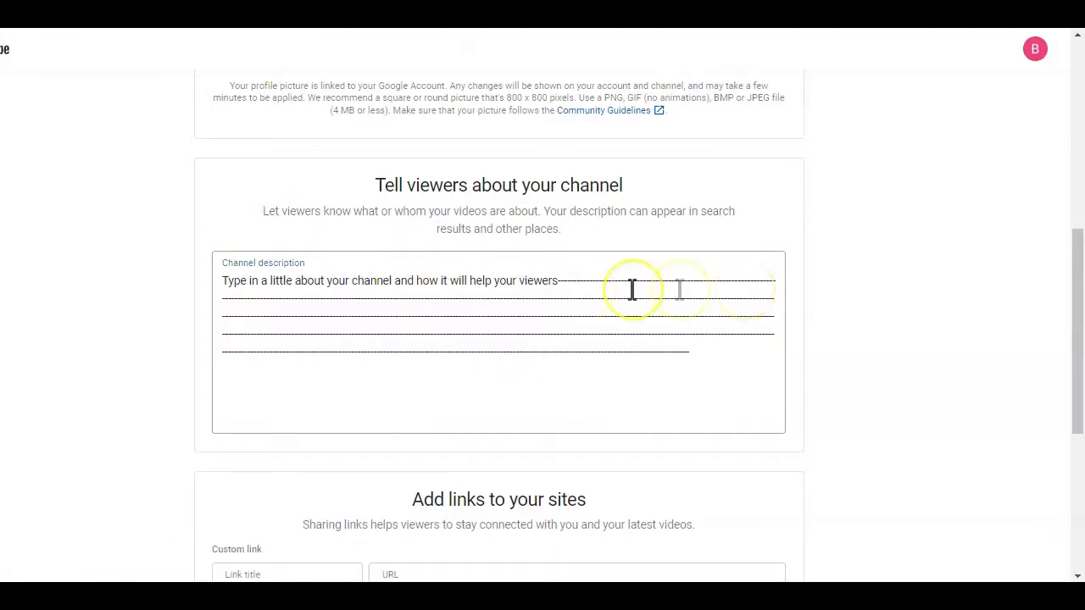
pyautogui.click(221, 278)
pyautogui.moveTo(221, 277); pyautogui.dragTo(720, 365)
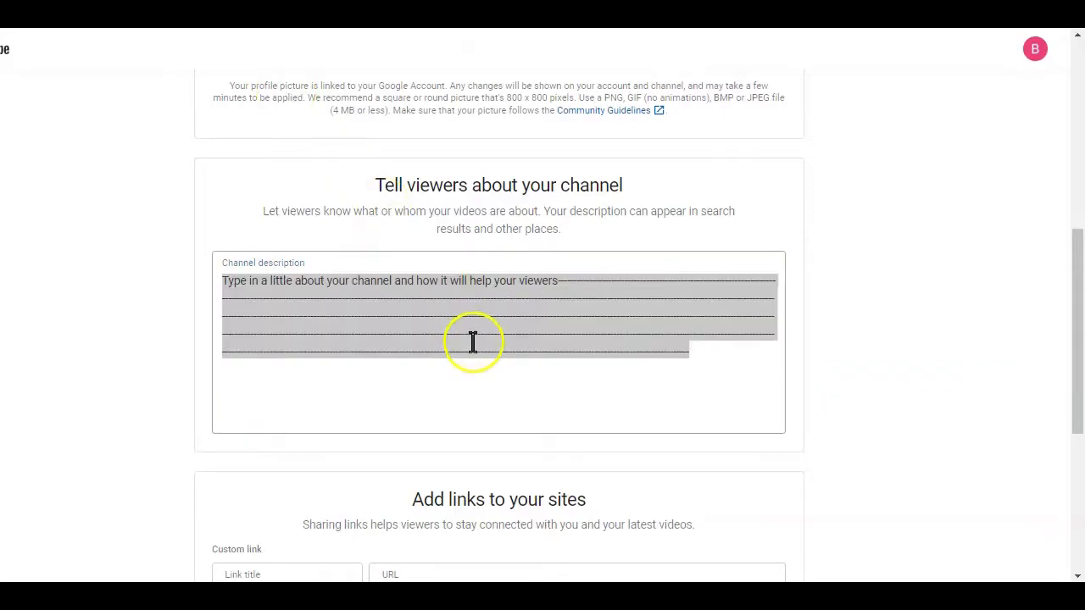
pyautogui.scroll(-4, 473, 342)
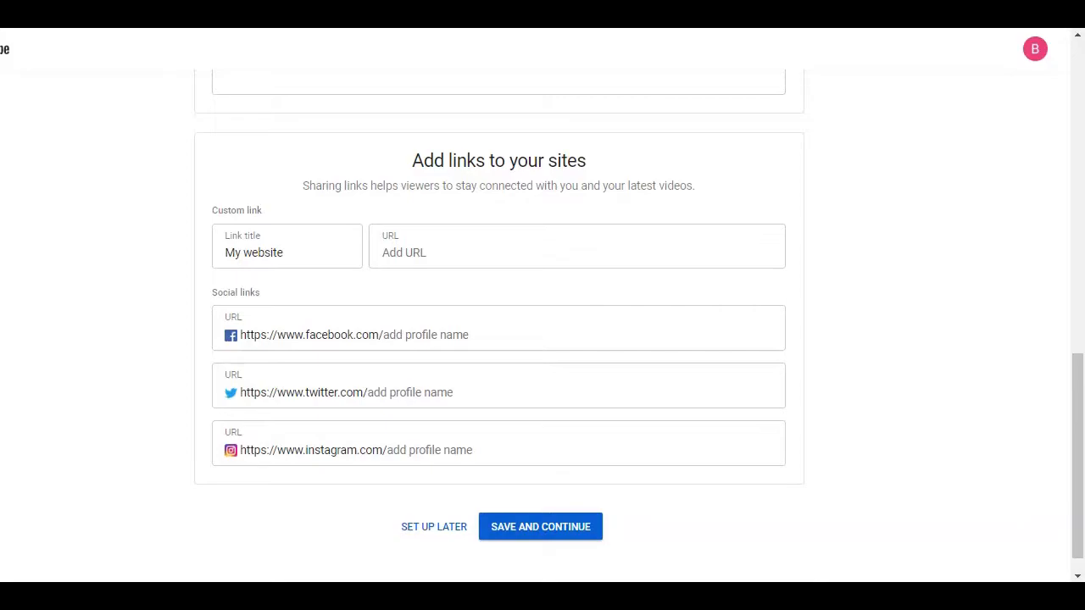
pyautogui.click(255, 253)
pyautogui.click(370, 226)
pyautogui.moveTo(370, 225); pyautogui.dragTo(234, 228)
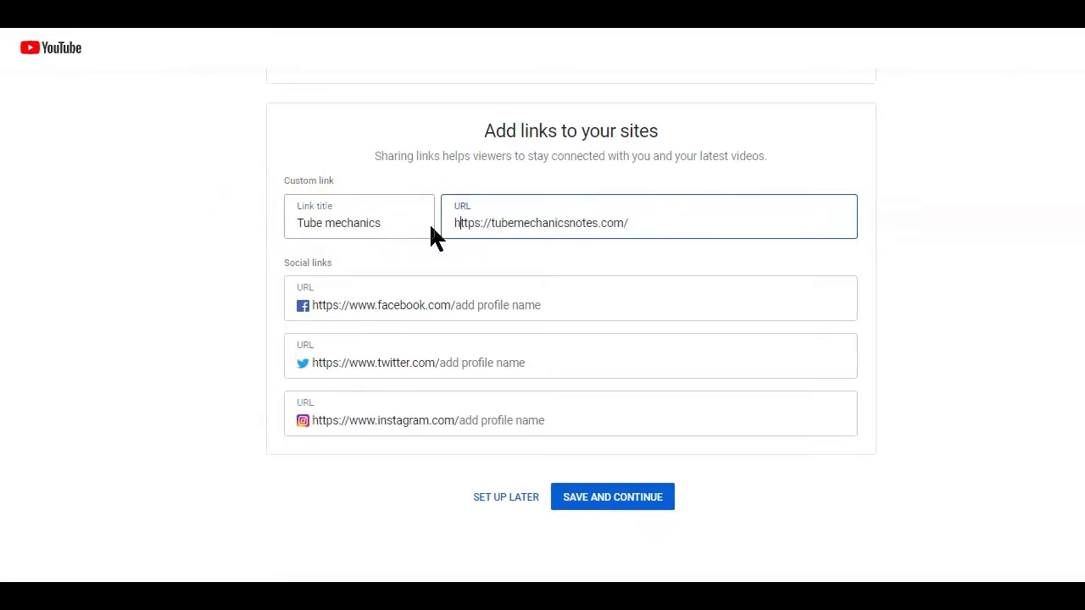
pyautogui.click(447, 234)
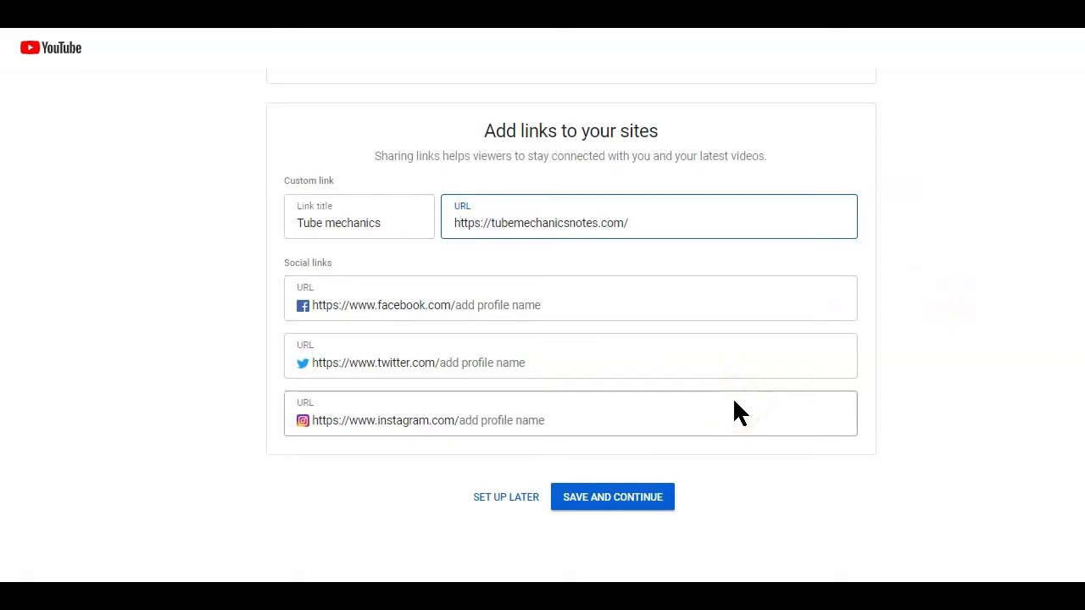
pyautogui.click(646, 498)
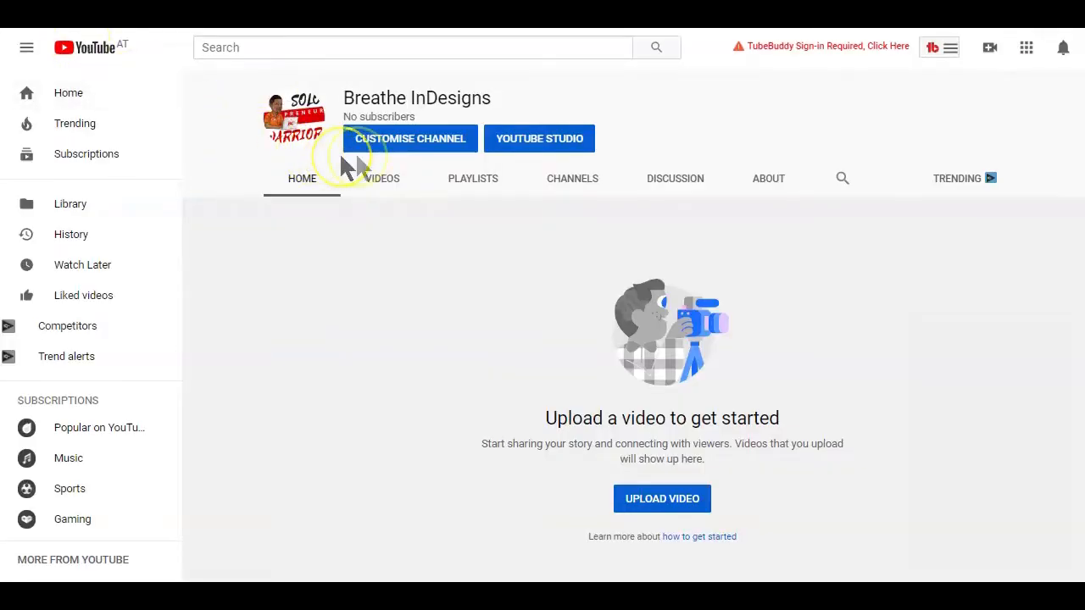
# Start customising the channel and upload the banner image "Warrir (1).png" from the computer as channel art.
pyautogui.click(397, 144)
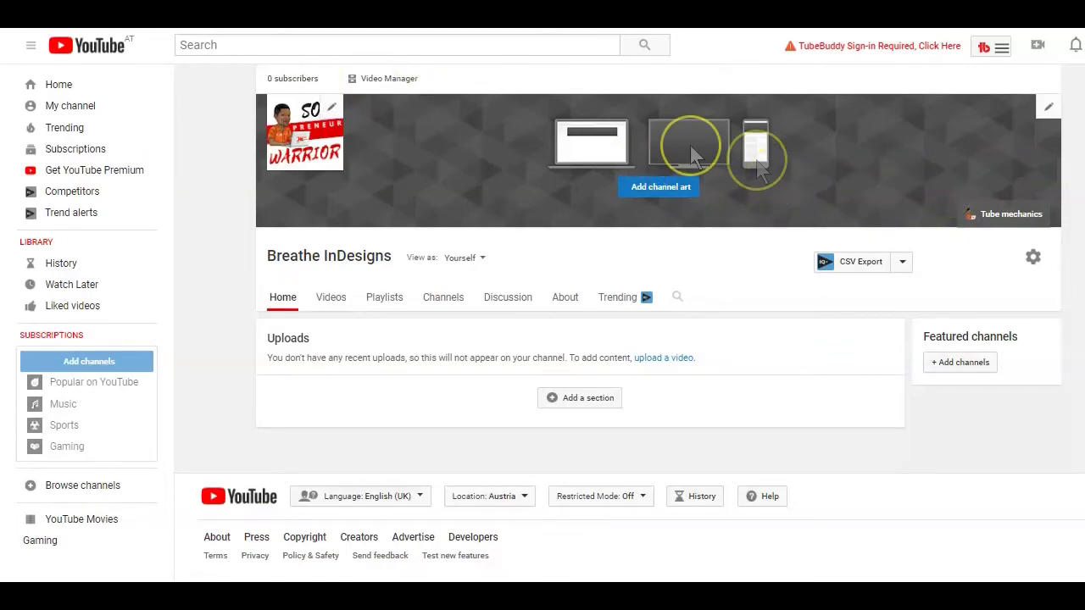
pyautogui.click(644, 186)
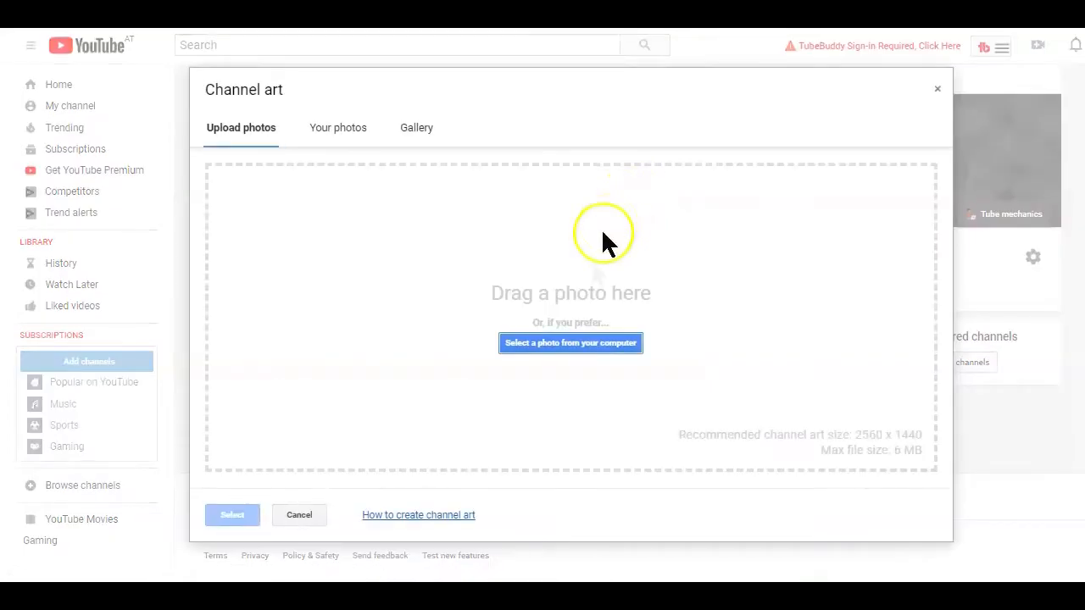
pyautogui.click(551, 349)
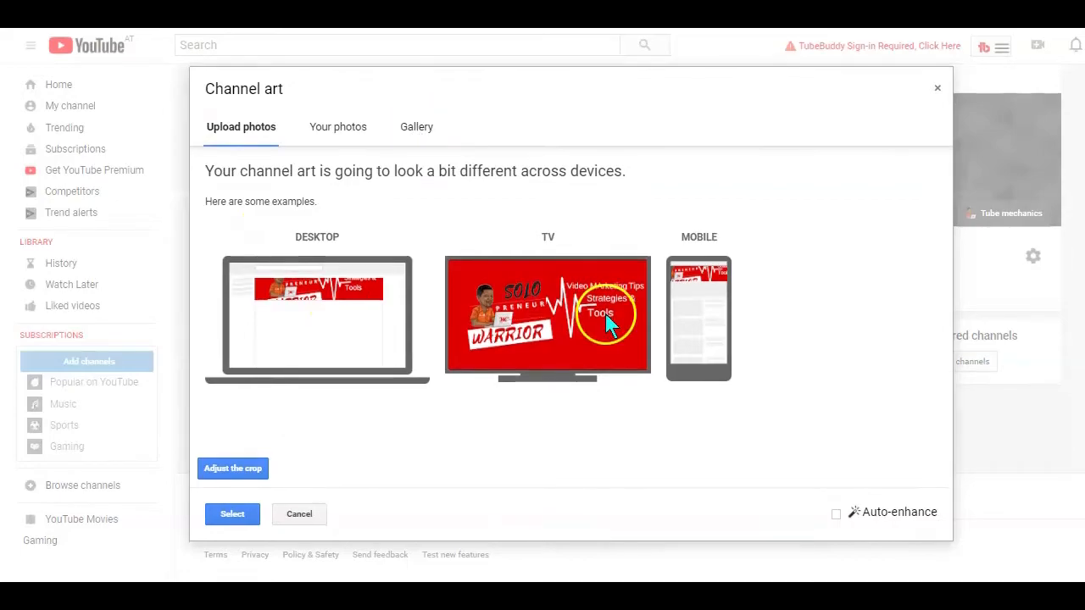
# Adjust the crop of the uploaded banner to cover the whole image and apply it as the channel art.
pyautogui.click(236, 470)
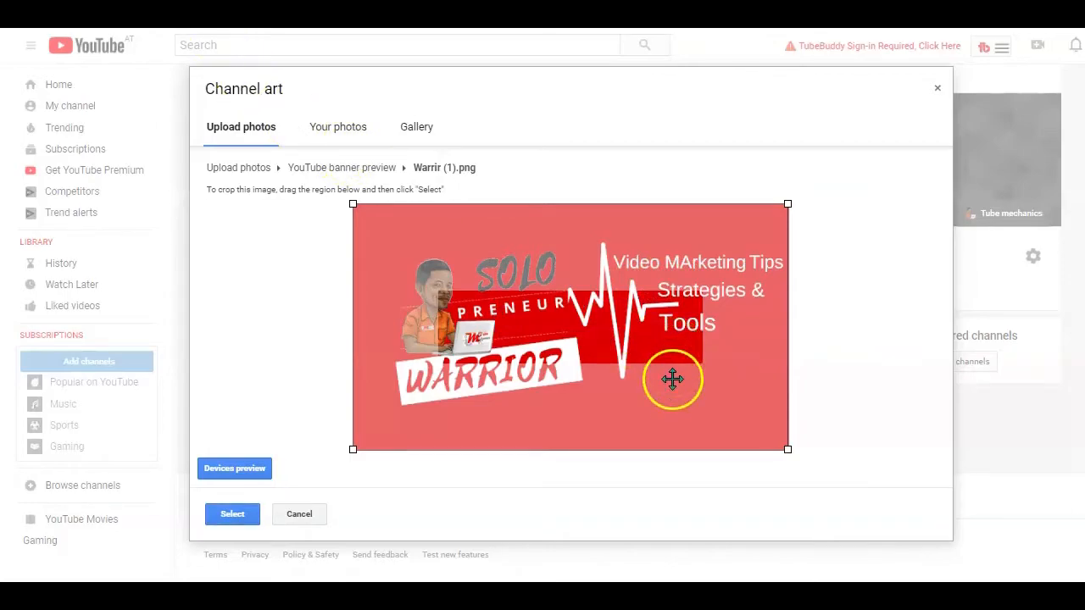
pyautogui.moveTo(625, 408); pyautogui.dragTo(585, 416)
pyautogui.moveTo(789, 449); pyautogui.dragTo(806, 474)
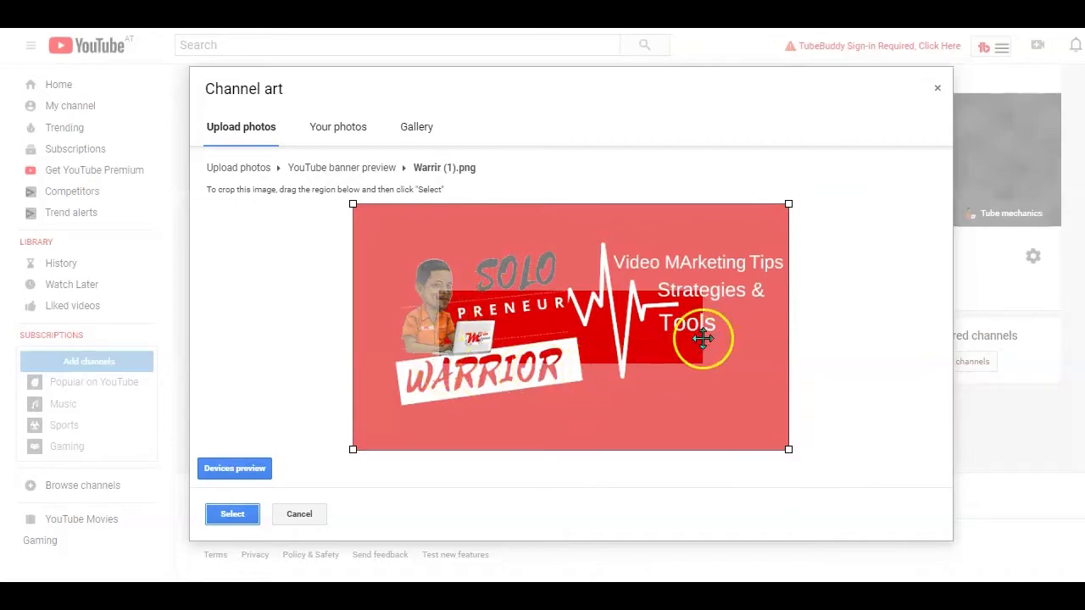
pyautogui.moveTo(526, 299); pyautogui.dragTo(611, 384)
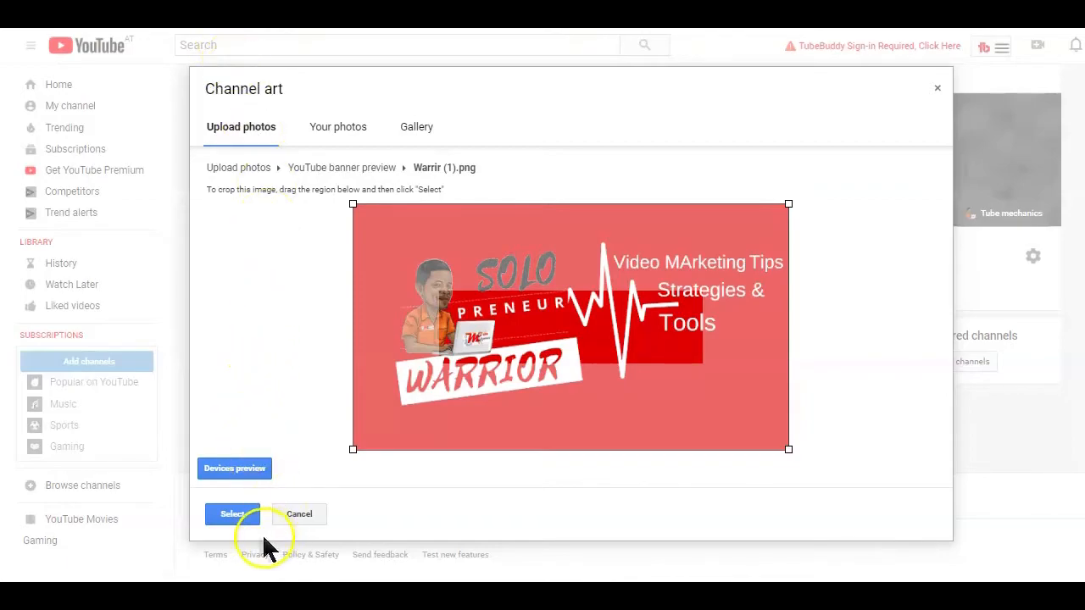
pyautogui.click(235, 514)
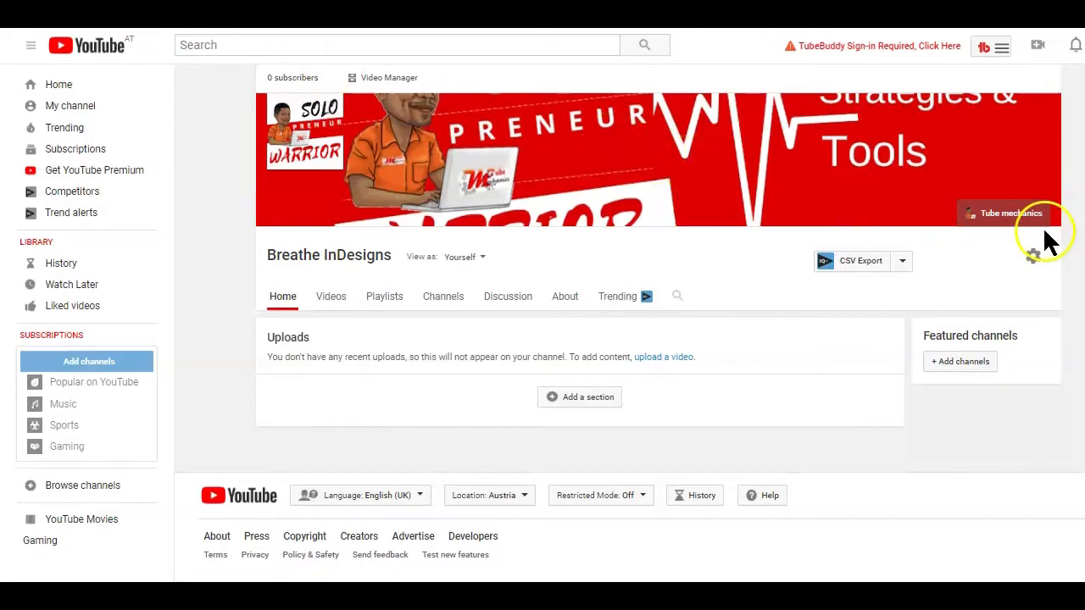
# Check the upload dialog for replacing the existing channel art and dismiss it.
pyautogui.moveTo(1048, 110)
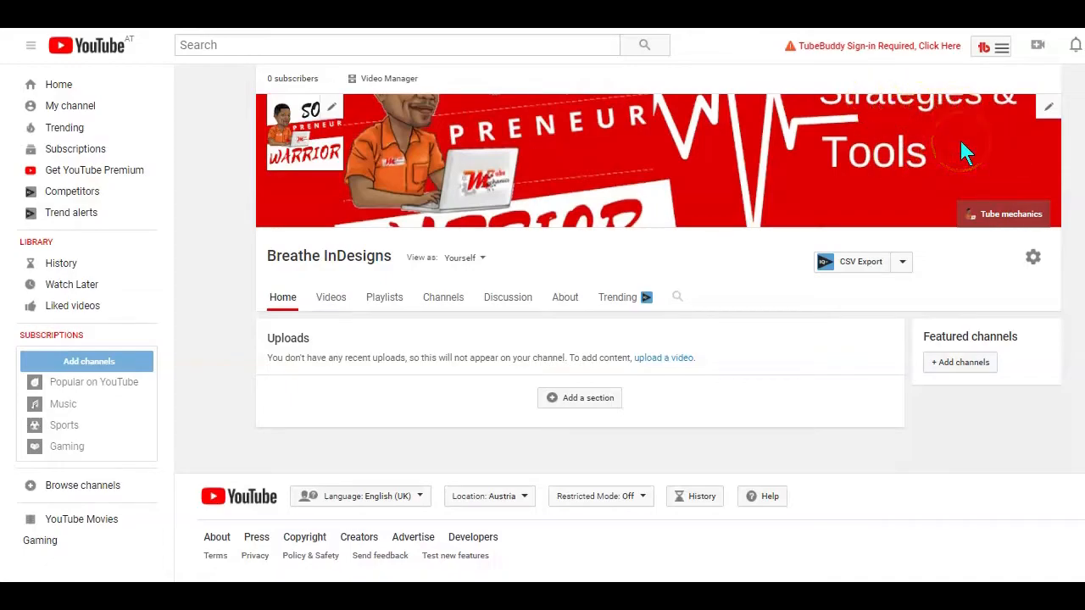
pyautogui.click(1050, 112)
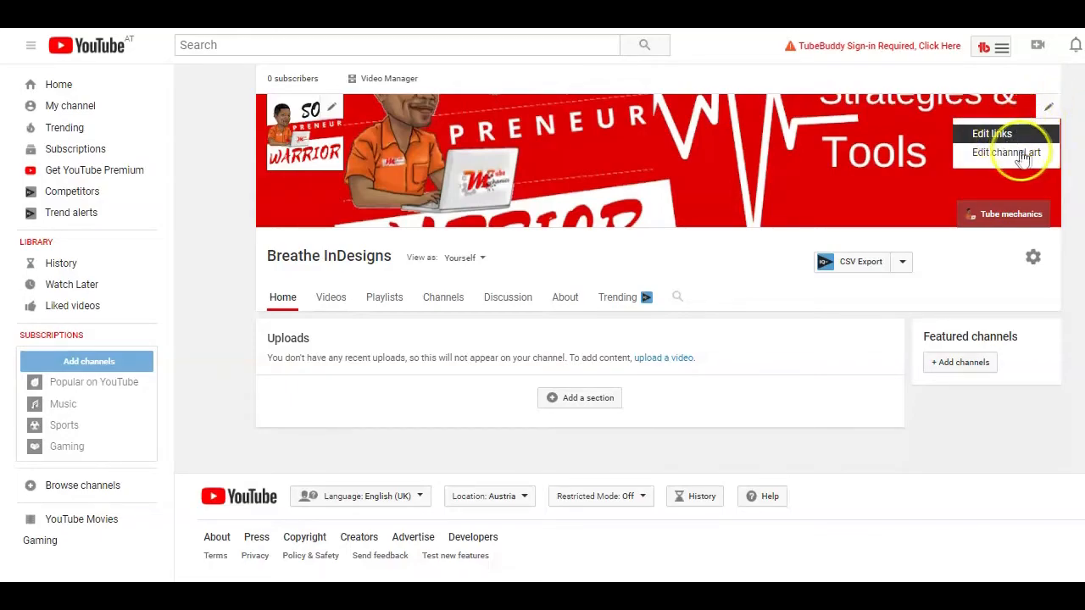
pyautogui.click(990, 154)
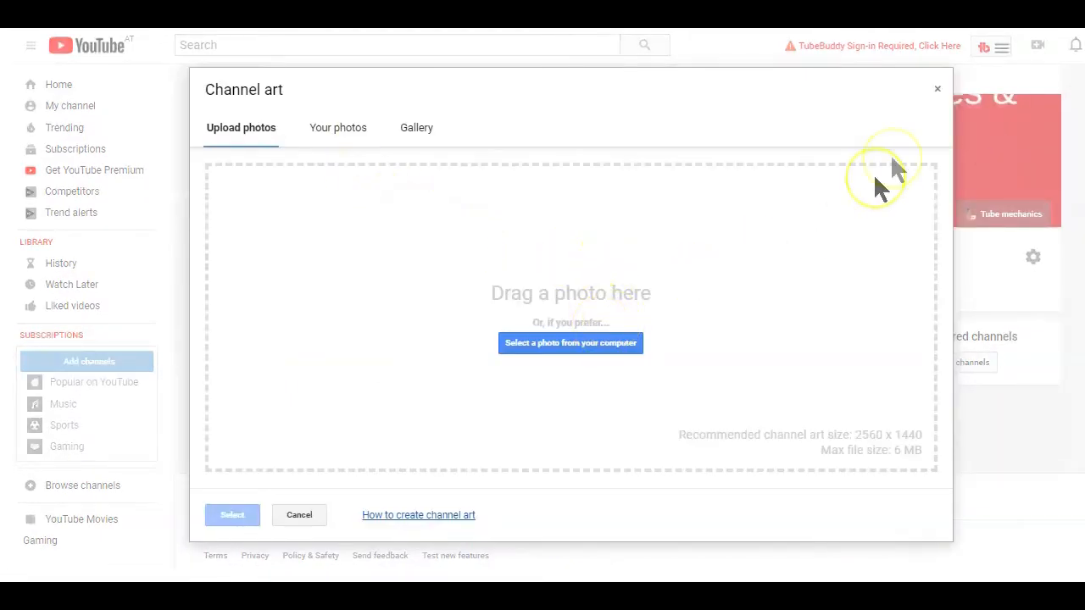
pyautogui.click(937, 89)
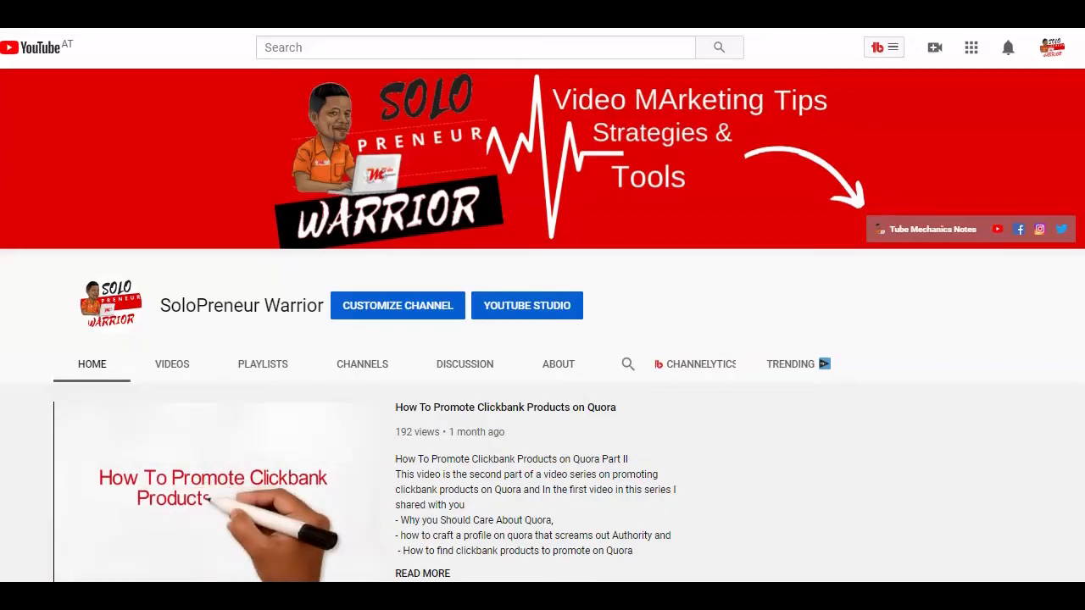
# Look over the SoloPreneur Warrior channel's home page, including its featured trailer and uploads row.
pyautogui.scroll(-2, 664, 448)
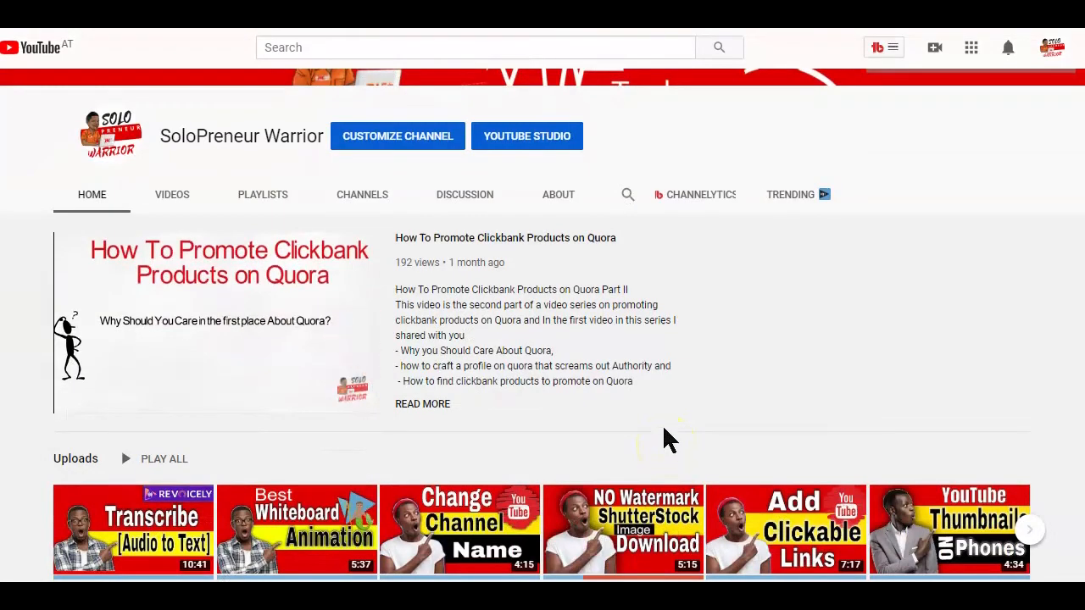
pyautogui.scroll(1, 664, 427)
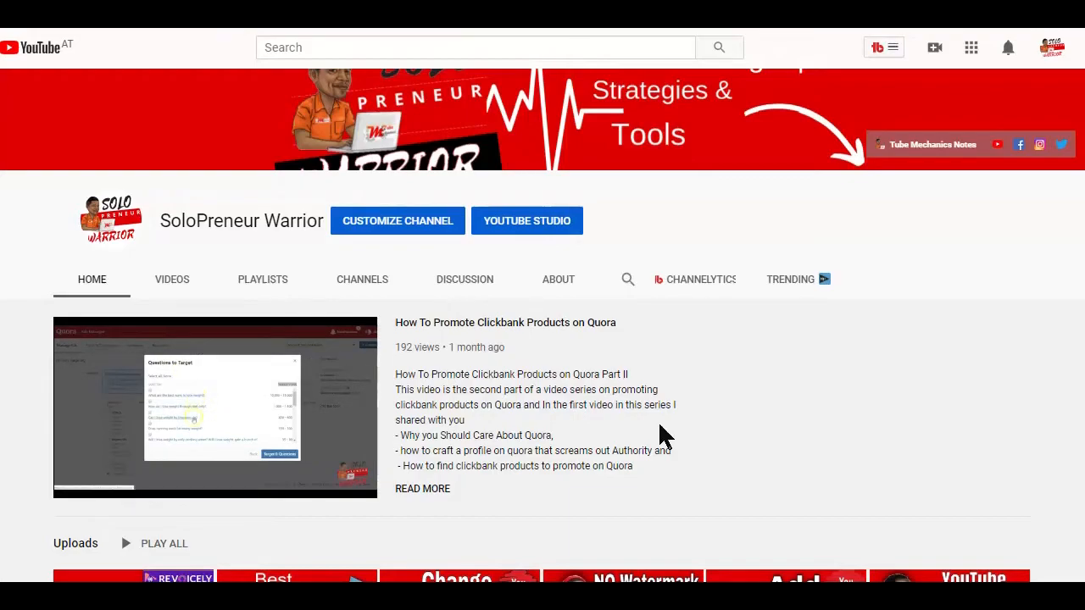
pyautogui.scroll(1, 658, 402)
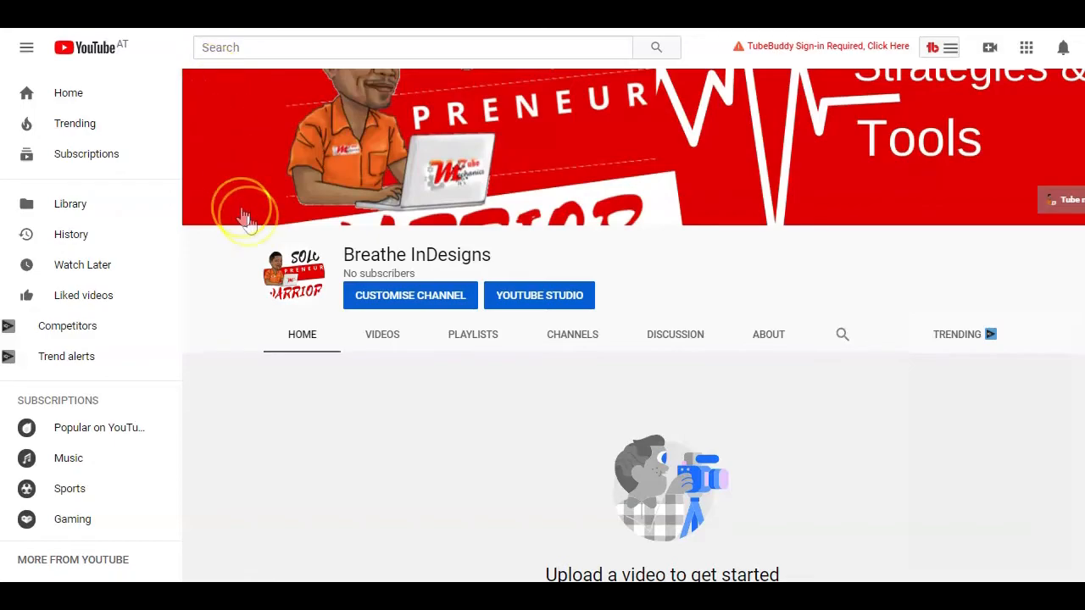
# Start customising the Breathe InDesigns channel, check its privacy and layout options in the channel settings, and dismiss them.
pyautogui.click(415, 296)
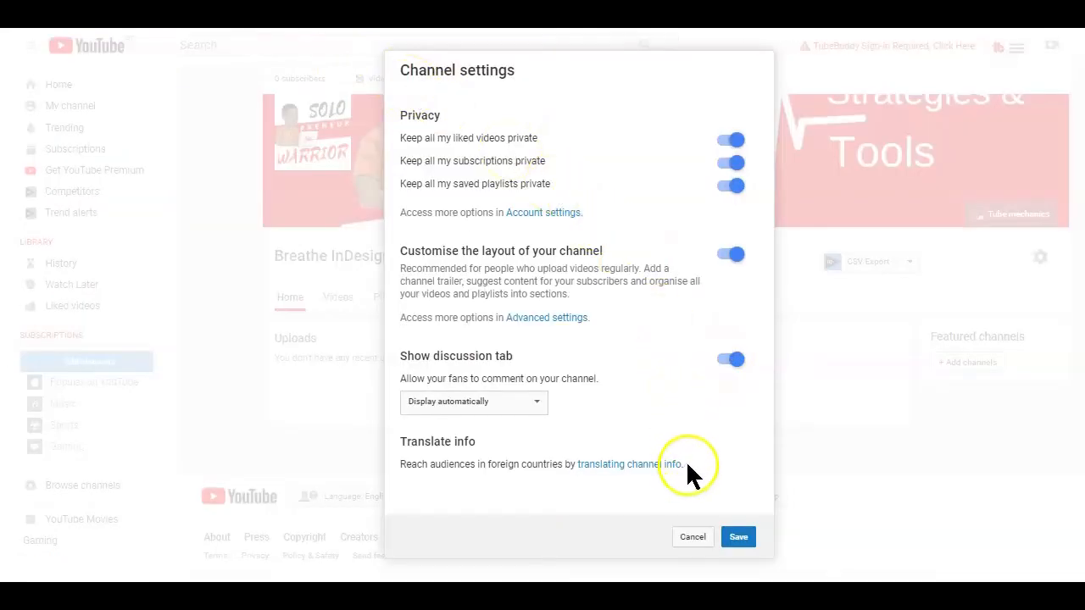
pyautogui.click(689, 534)
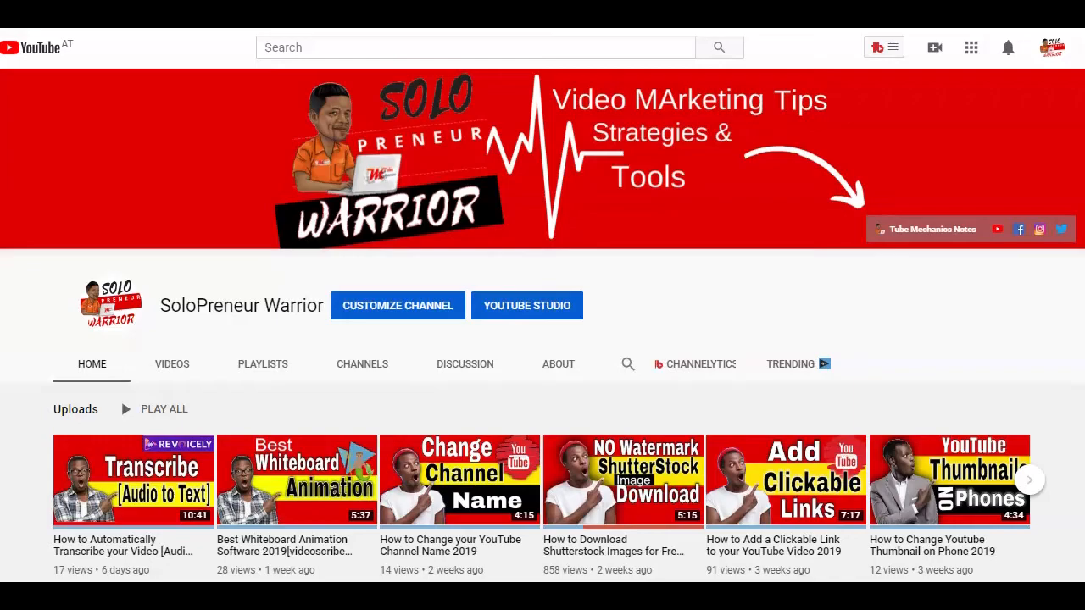
# Customise the SoloPreneur Warrior channel and save the uploaded Clickbank-on-Quora promotion video as the channel trailer for new visitors.
pyautogui.click(410, 307)
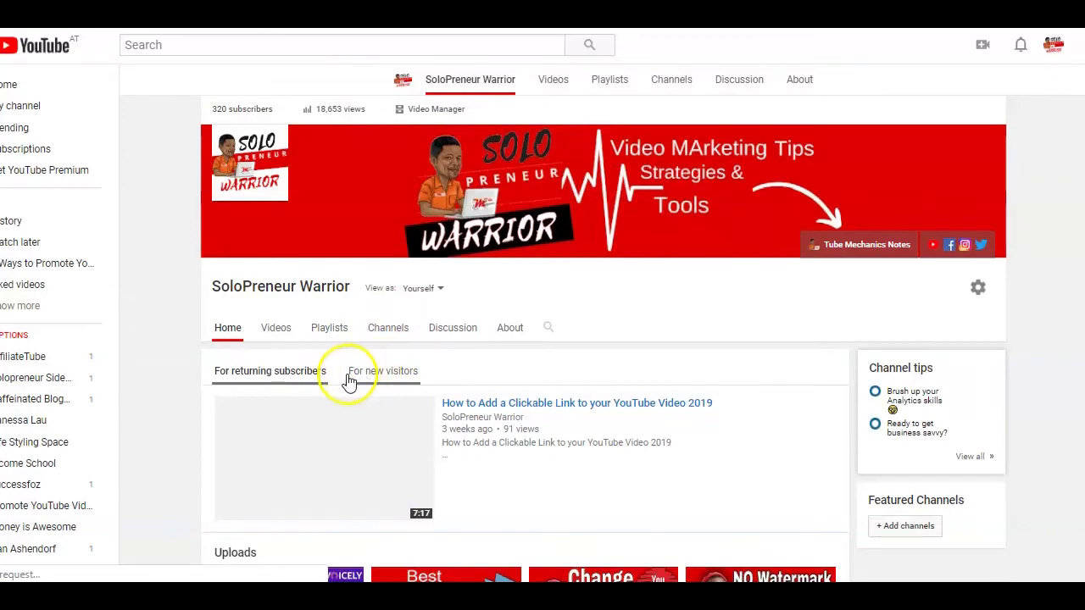
pyautogui.click(390, 380)
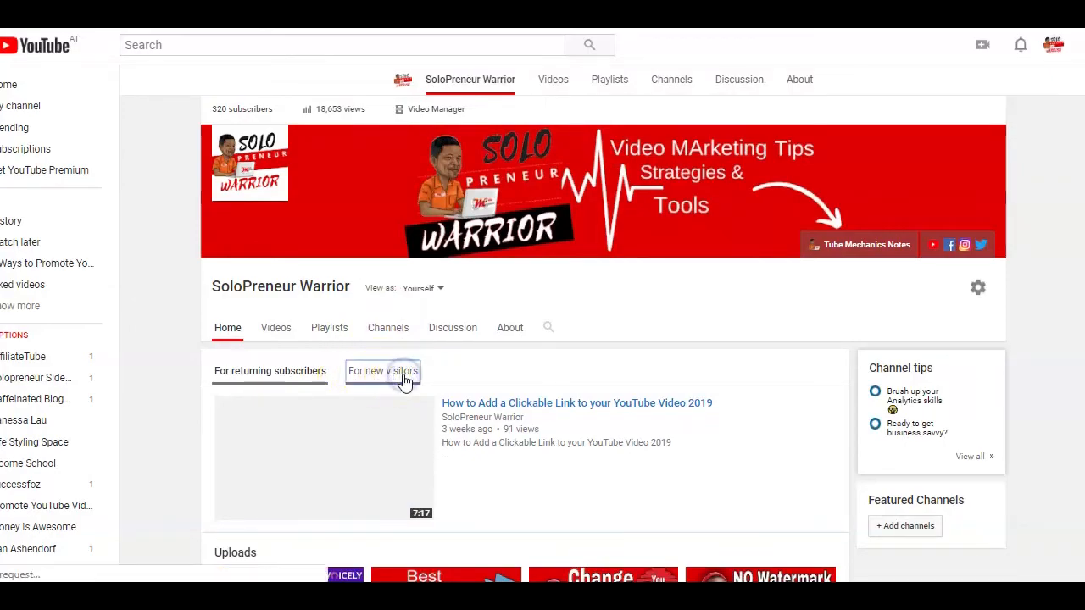
pyautogui.click(388, 179)
pyautogui.click(406, 312)
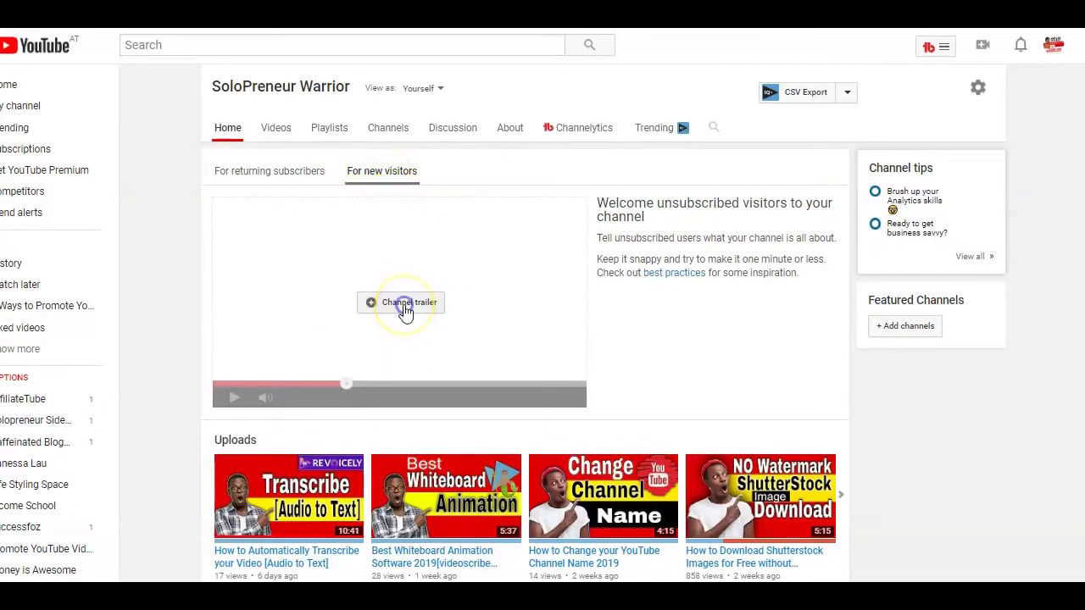
pyautogui.scroll(-2, 598, 246)
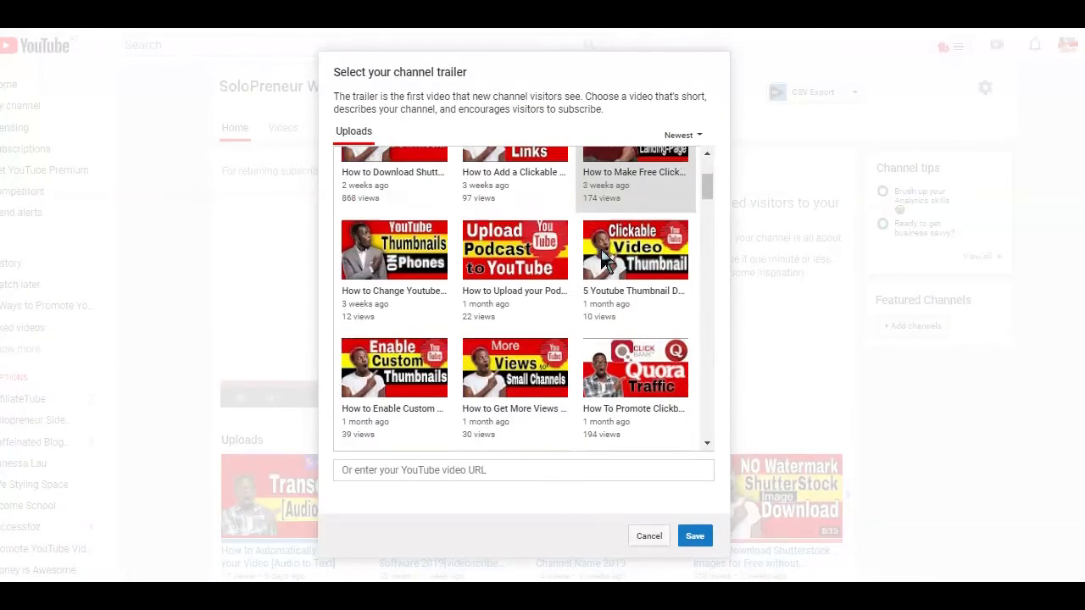
pyautogui.click(657, 365)
pyautogui.click(694, 535)
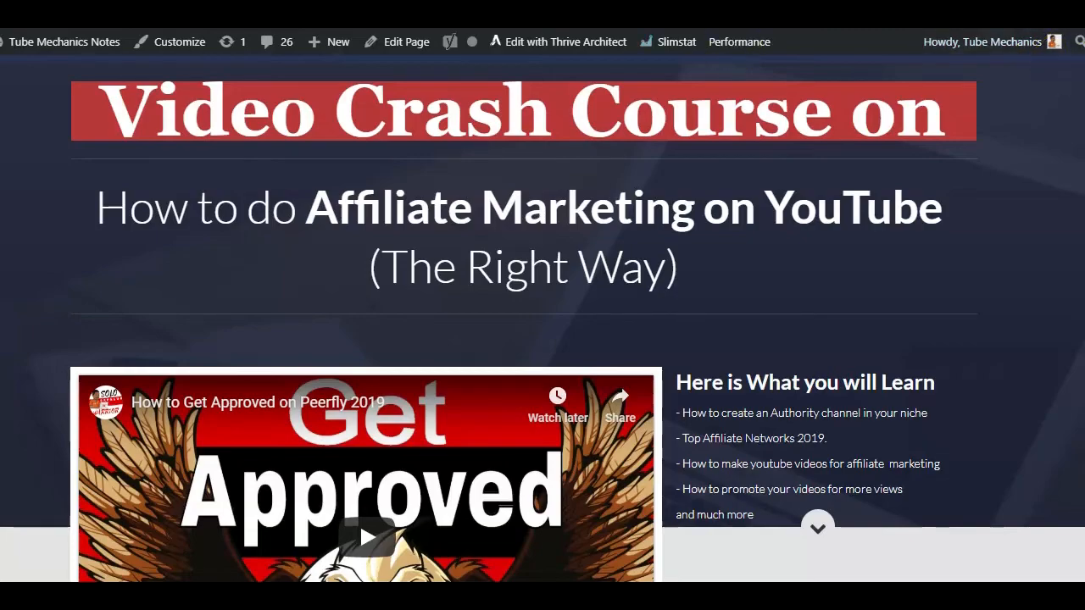
# Examine the landing page of the free video crash course on YouTube affiliate marketing, including its lesson list and course topics.
pyautogui.scroll(-1, 1041, 65)
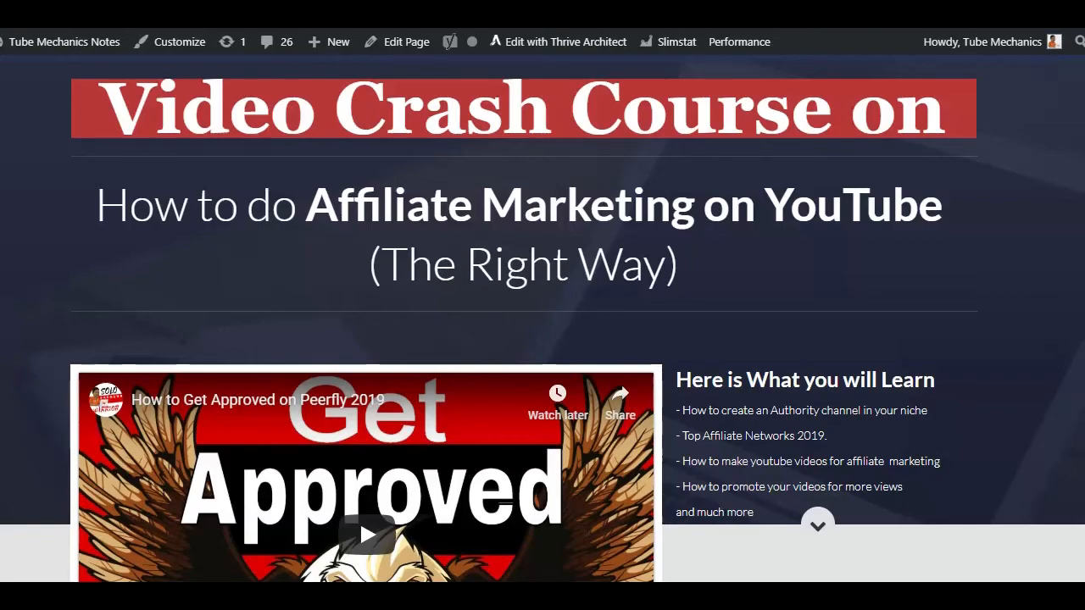
pyautogui.scroll(-3, 542, 323)
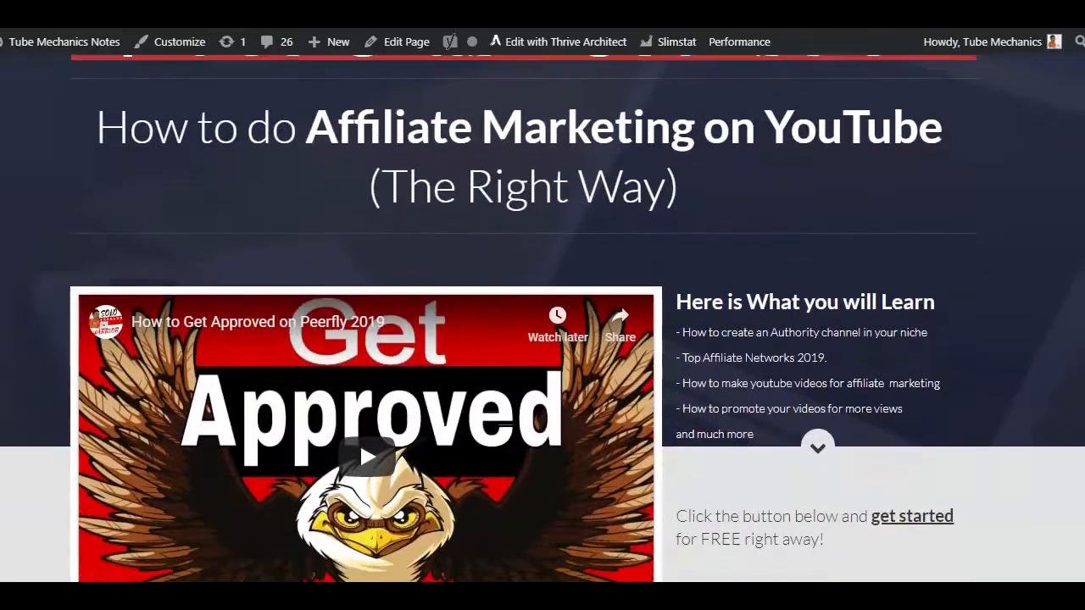
pyautogui.scroll(-3, 543, 323)
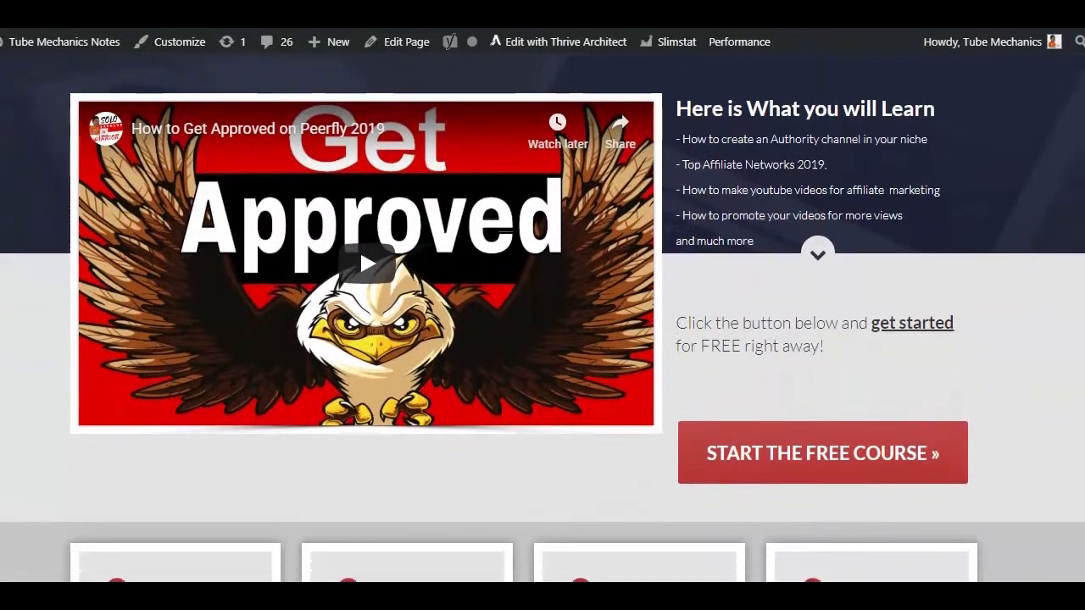
pyautogui.scroll(-5, 543, 323)
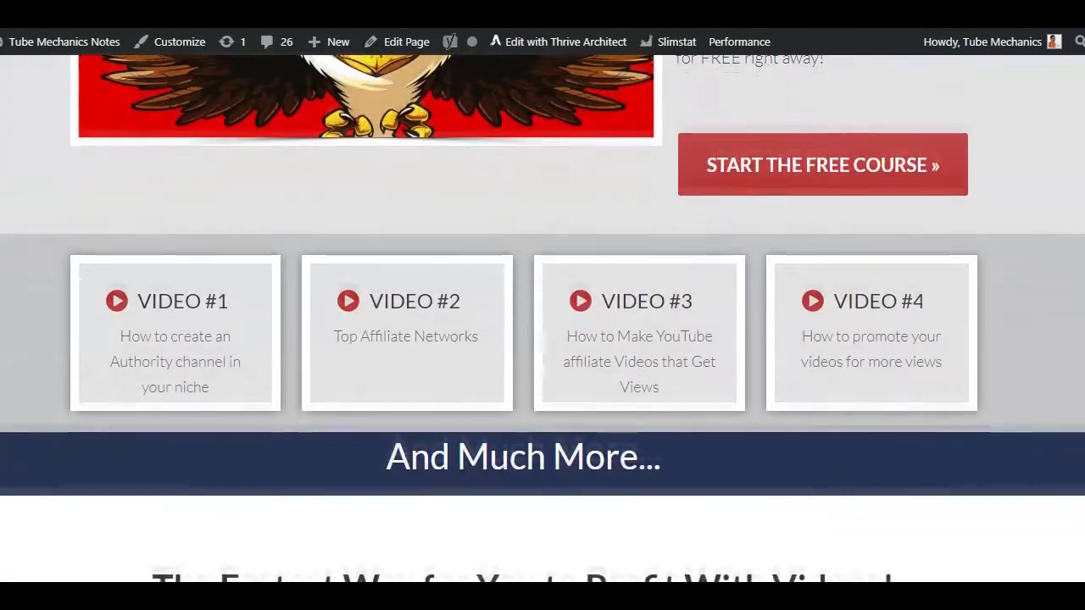
pyautogui.scroll(-2, 542, 323)
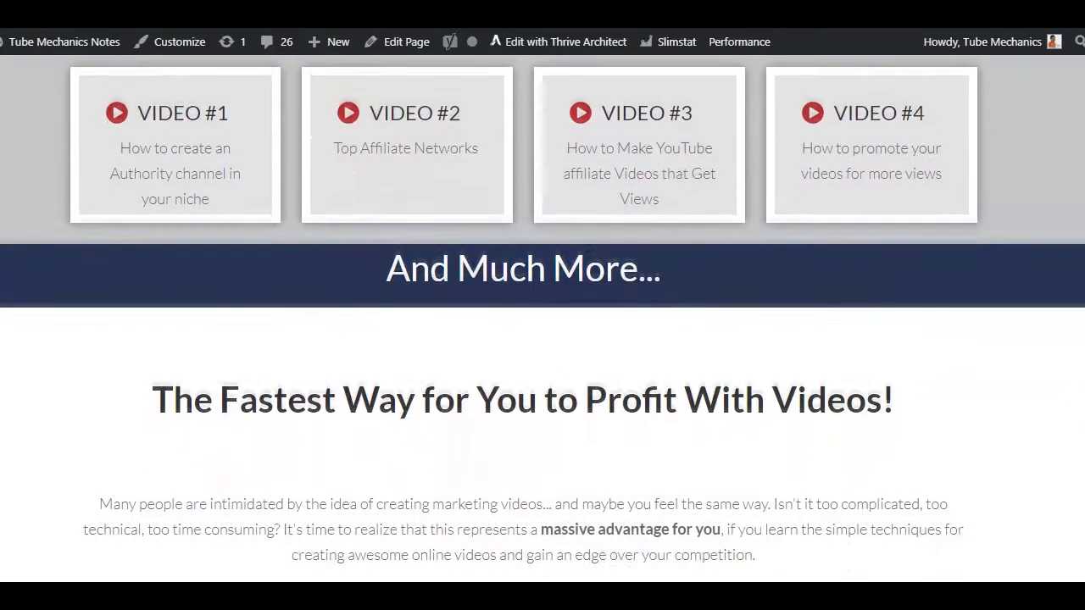
pyautogui.scroll(-2, 542, 323)
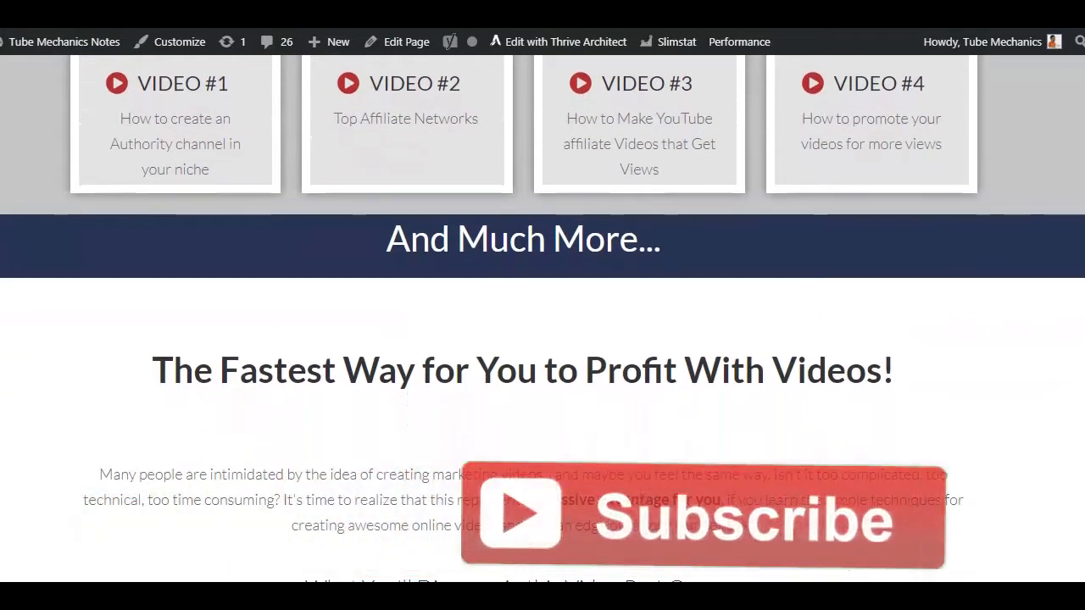
pyautogui.scroll(-2, 543, 323)
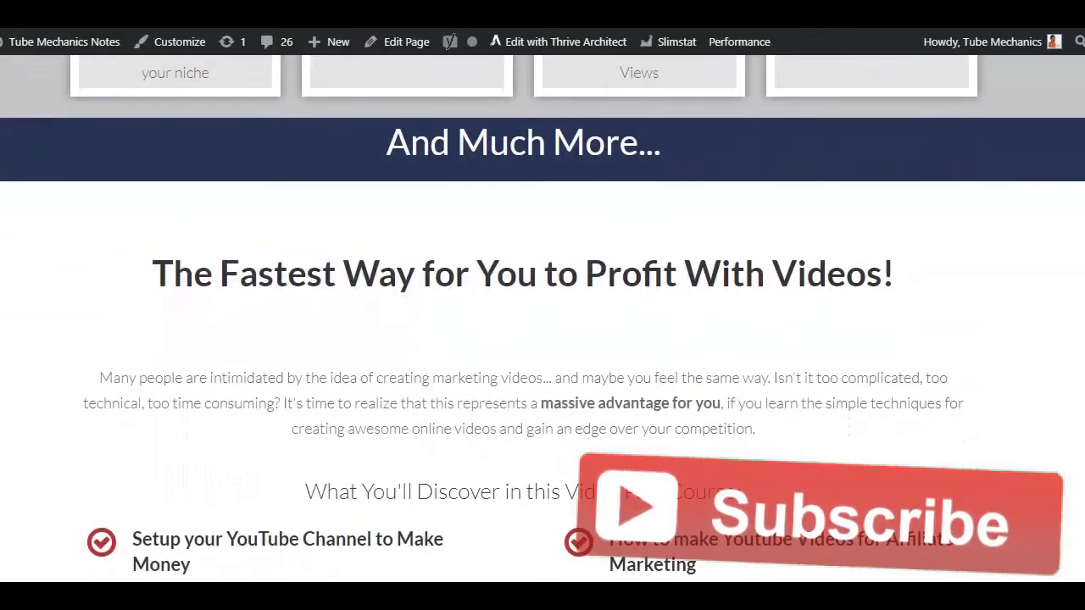
pyautogui.scroll(-5, 542, 323)
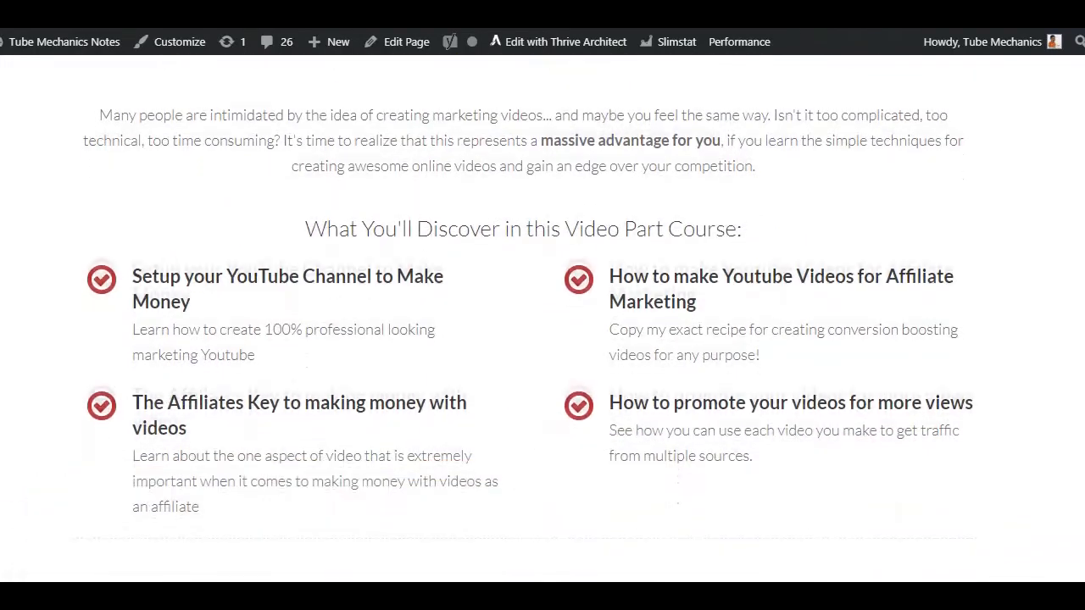
pyautogui.scroll(-2, 542, 323)
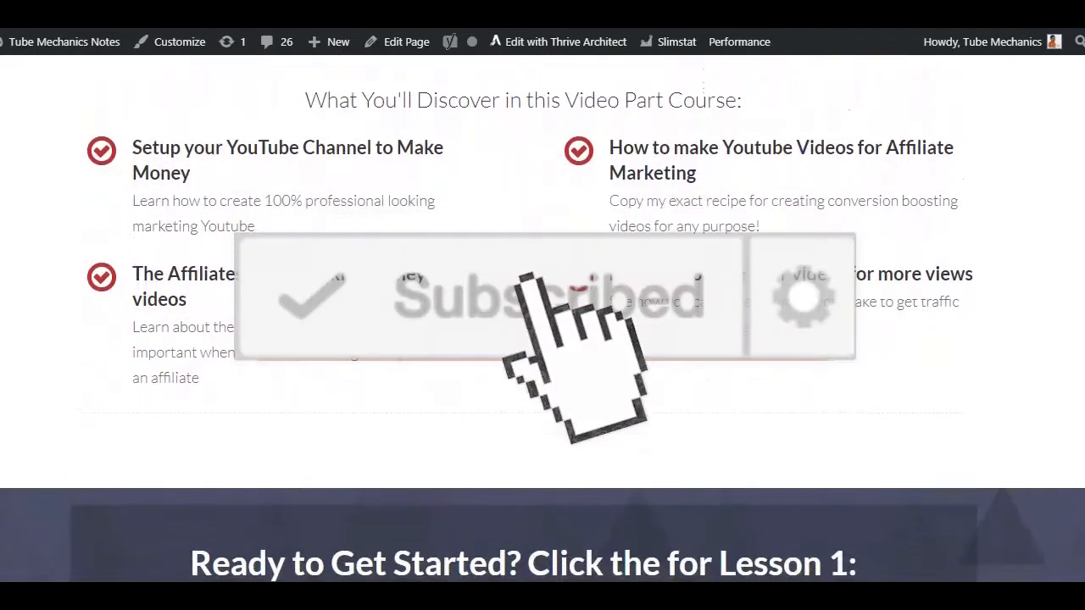
pyautogui.scroll(-1, 542, 323)
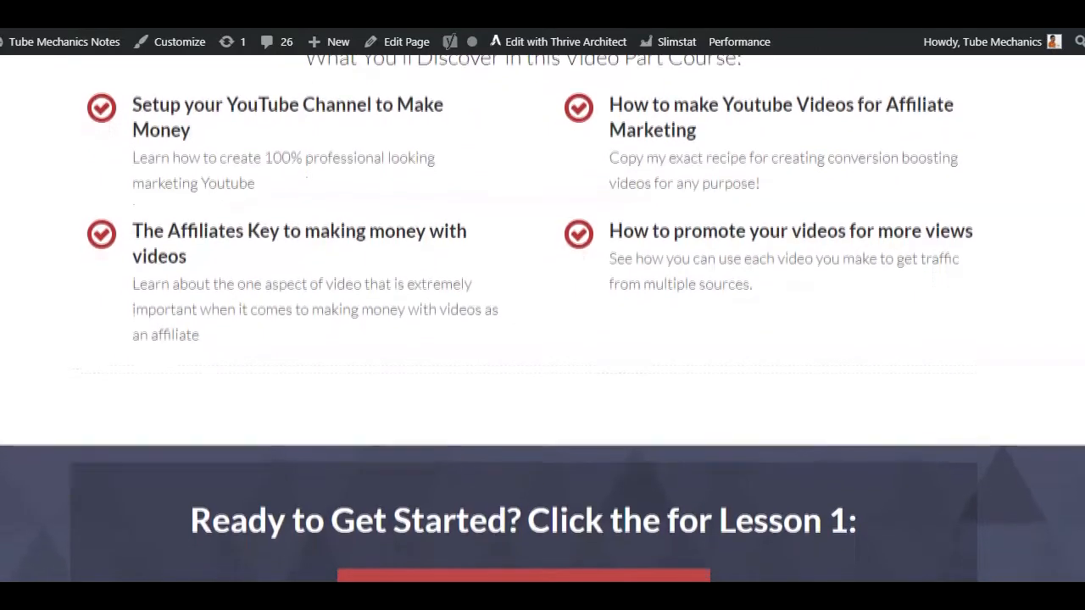